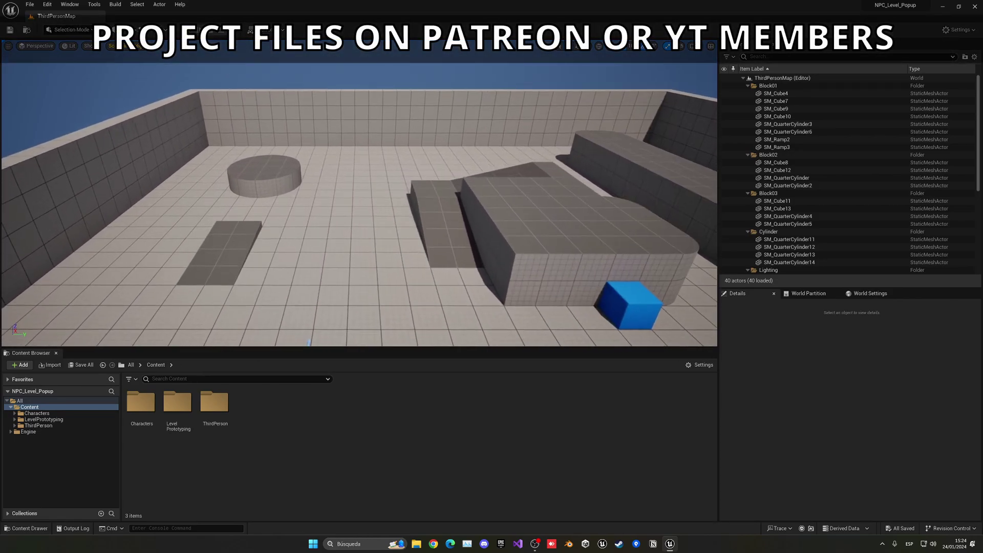
# Create a Character-based Blueprint Class named BP_NPC in the Content folder and open it docked in the main editor window
pyautogui.rightClick(319, 408)
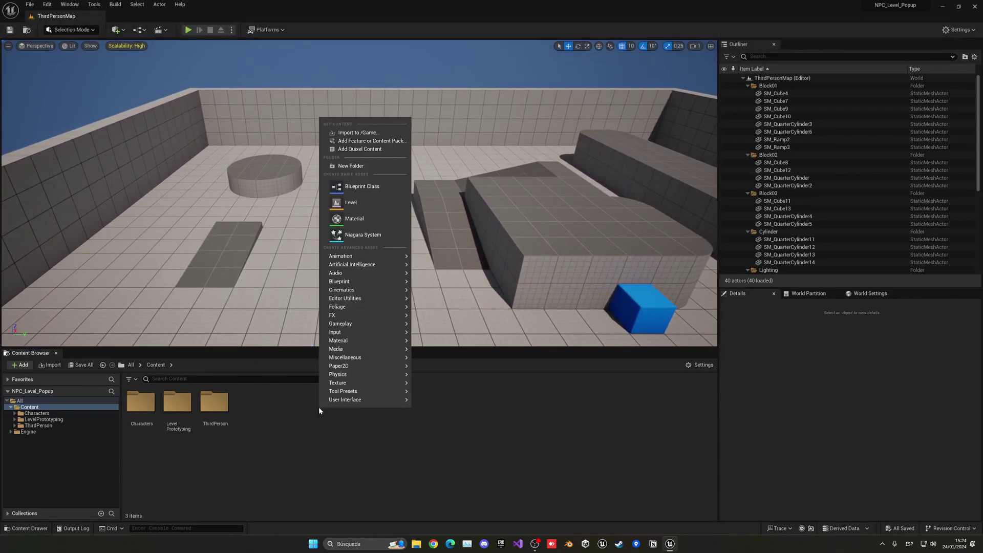
pyautogui.click(364, 189)
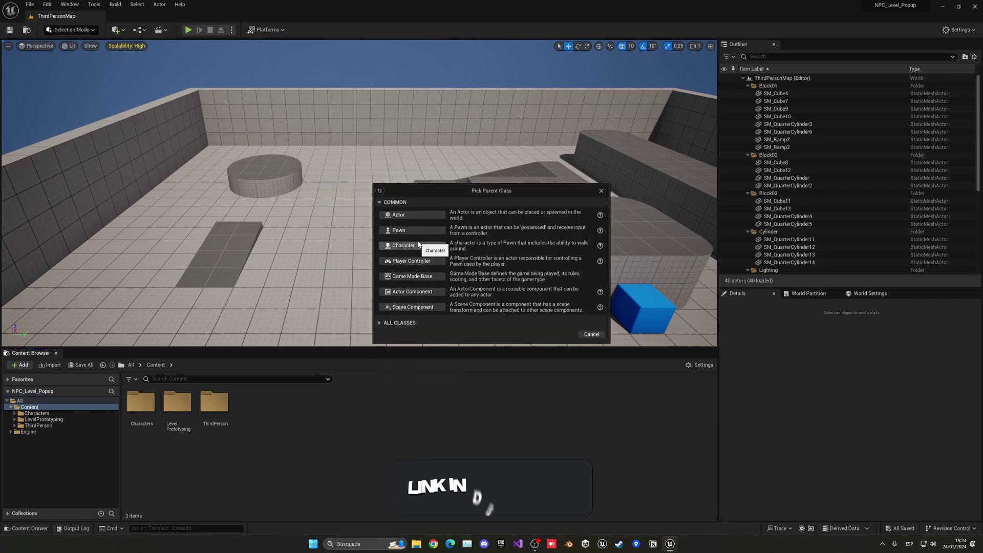
pyautogui.click(410, 246)
pyautogui.write('BP')
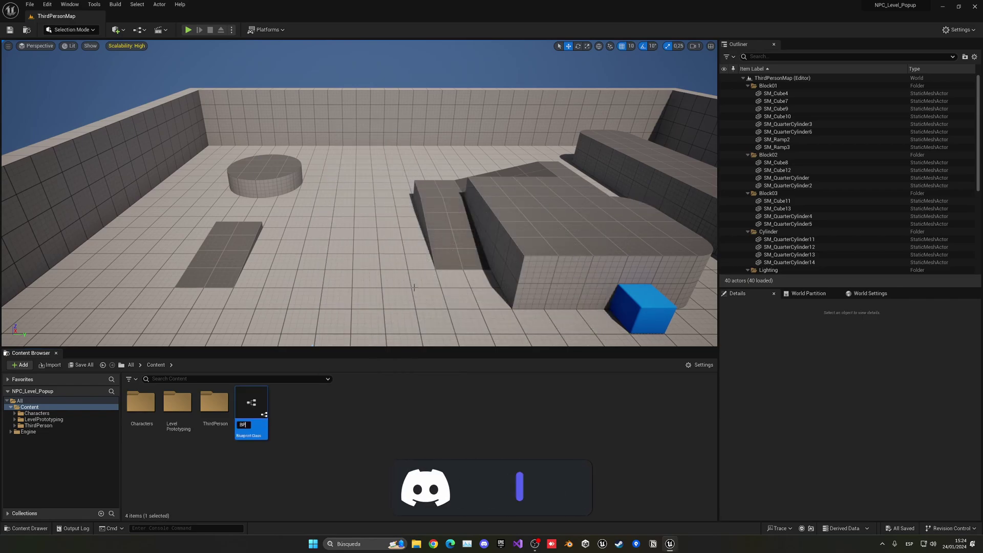
pyautogui.write('_NPC')
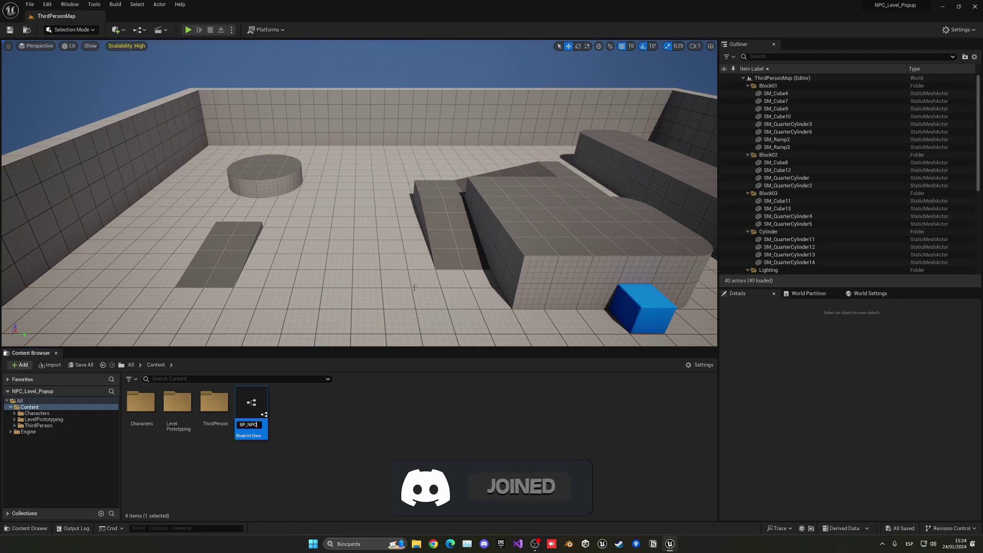
pyautogui.press('Return')
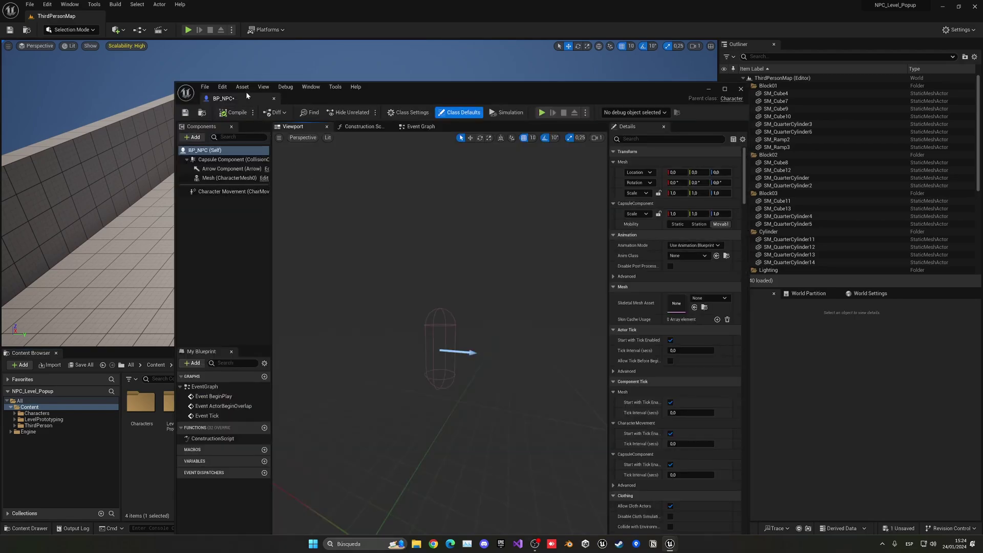
pyautogui.doubleClick(246, 91)
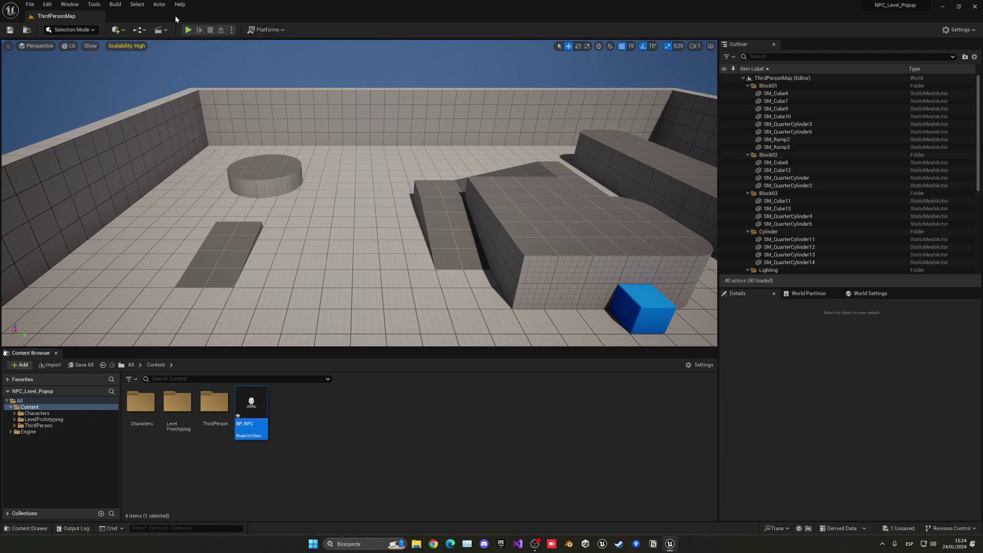
# Assign the SKM_Manny_Simple skeletal mesh to the Mesh component of BP_NPC
pyautogui.click(102, 96)
pyautogui.click(872, 257)
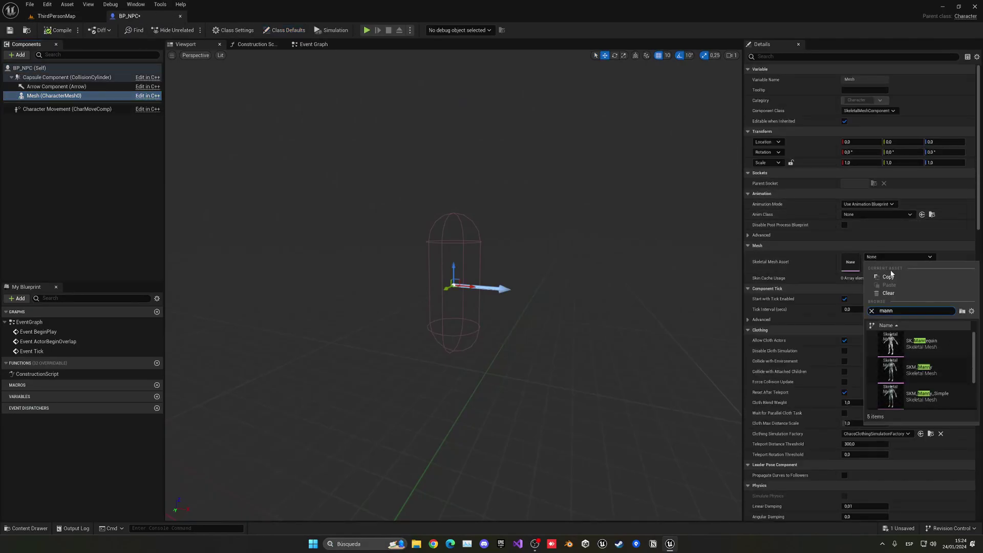
pyautogui.click(934, 397)
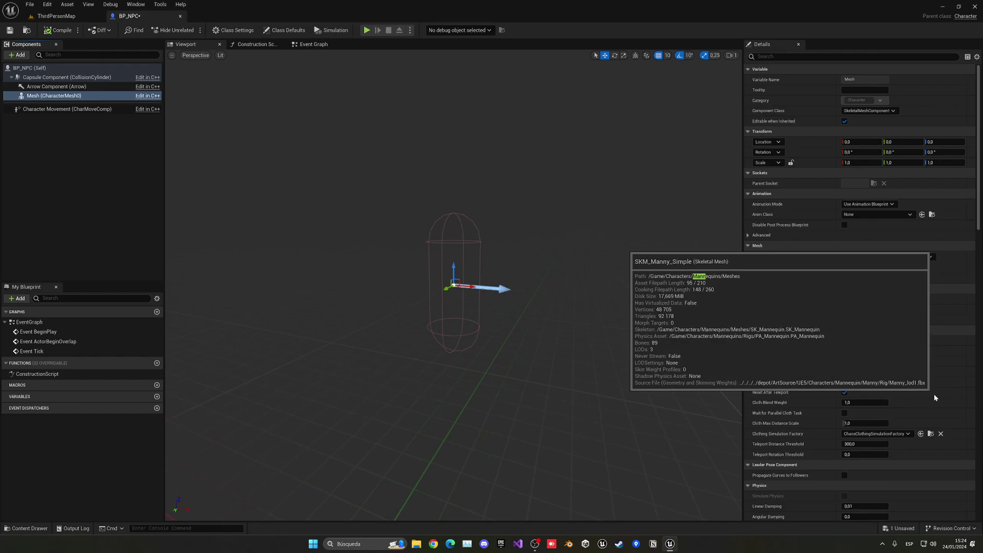
# Set the Mesh component's Z location to -90 and its Z rotation to -90°
pyautogui.click(947, 142)
pyautogui.write('-90')
pyautogui.press('Return')
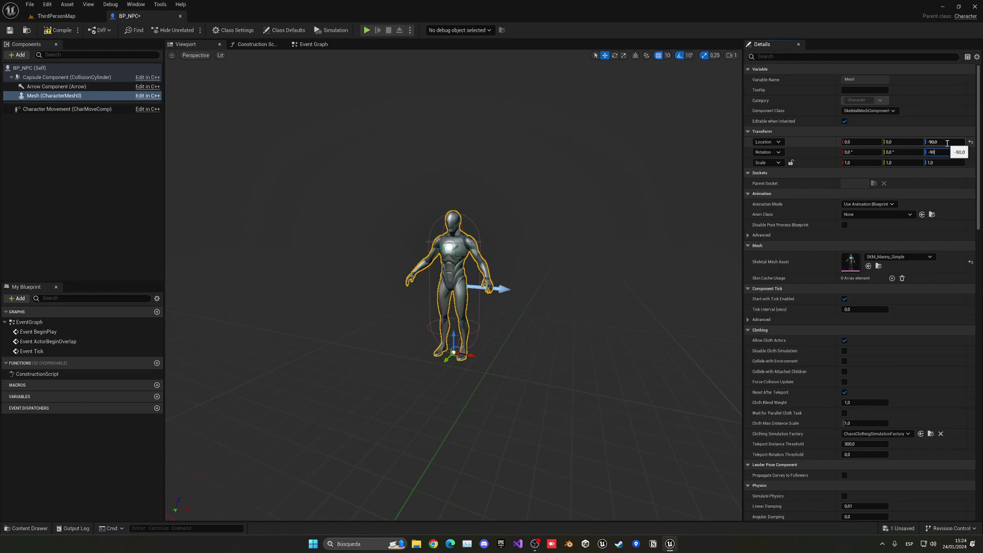
pyautogui.press('Return')
# Set the mesh's Anim Class to ABP_Manny and compile the blueprint
pyautogui.click(870, 214)
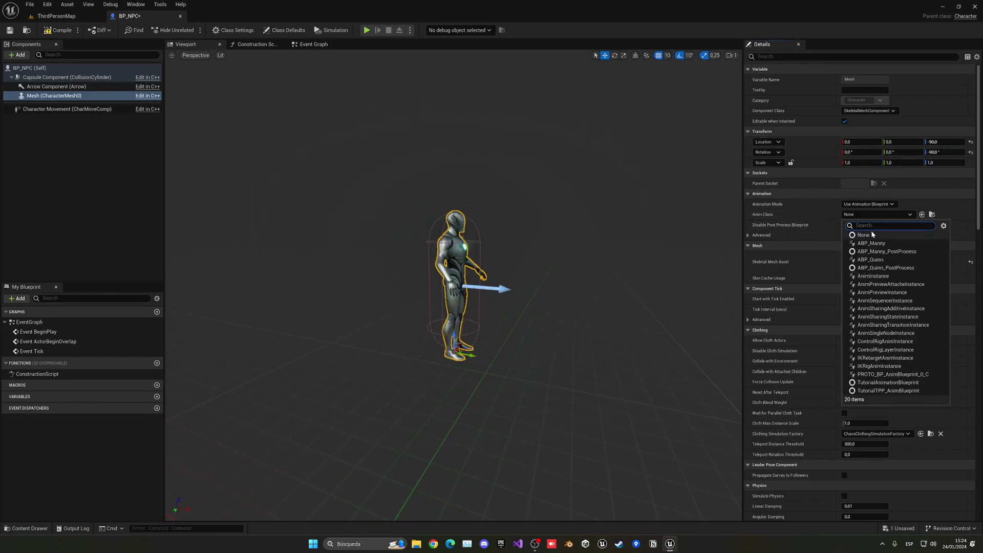
pyautogui.click(870, 243)
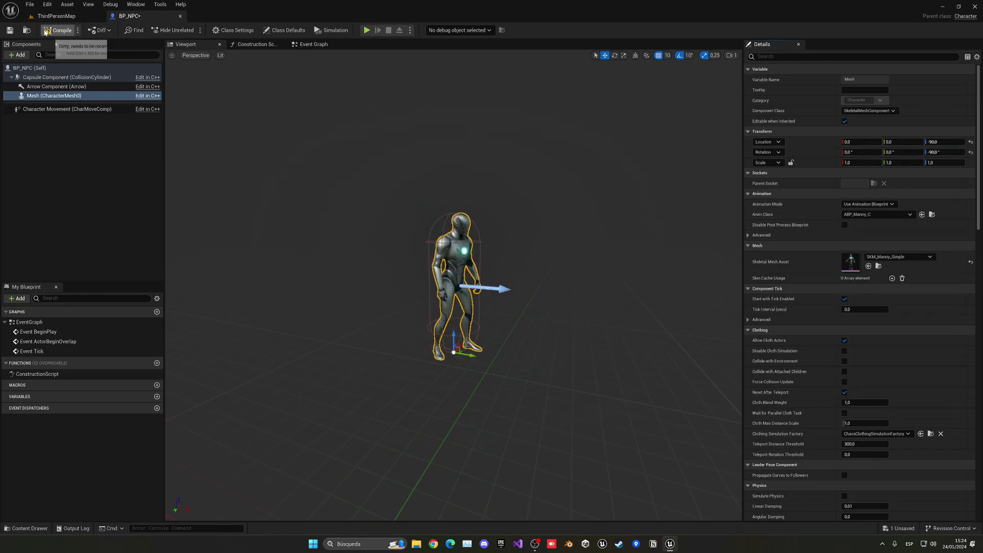
pyautogui.click(47, 32)
# Place BP_NPC on the ThirdPersonMap floor between the cylinder and the ramp and rotate it about 180° around Z
pyautogui.click(56, 16)
pyautogui.moveTo(251, 404); pyautogui.dragTo(347, 224)
pyautogui.press('e')
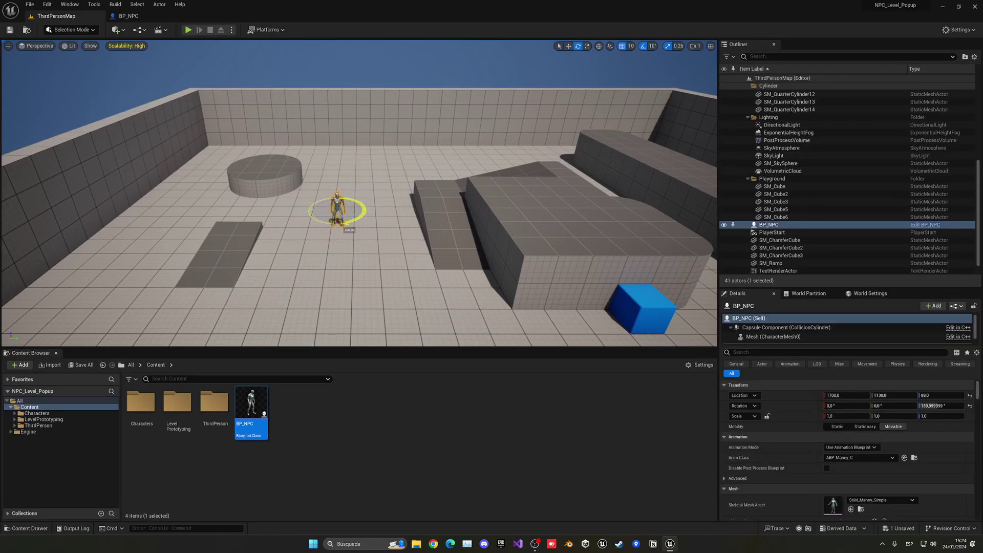
pyautogui.press('w')
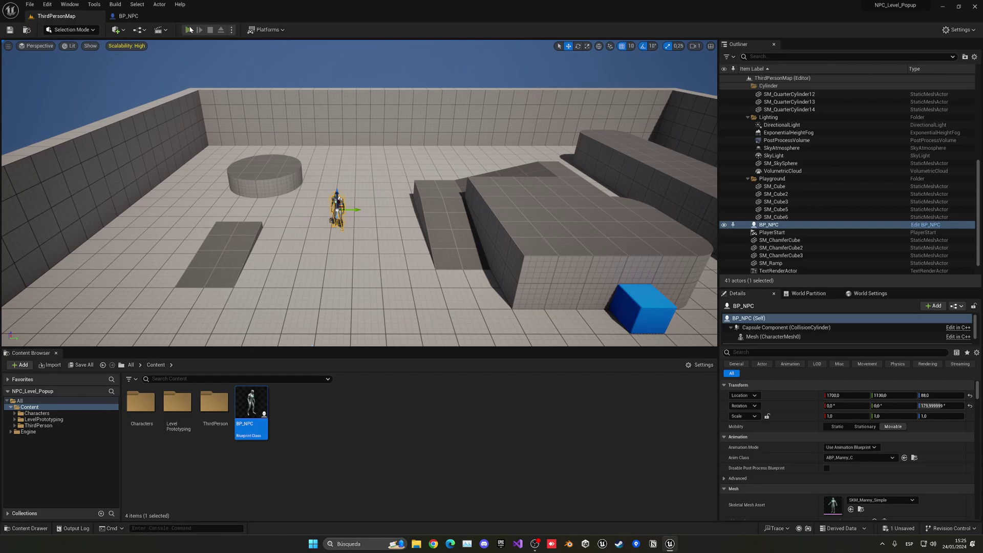
# Play the level, walk the player character up to the NPC, and stop the play session
pyautogui.click(190, 29)
pyautogui.press('w')
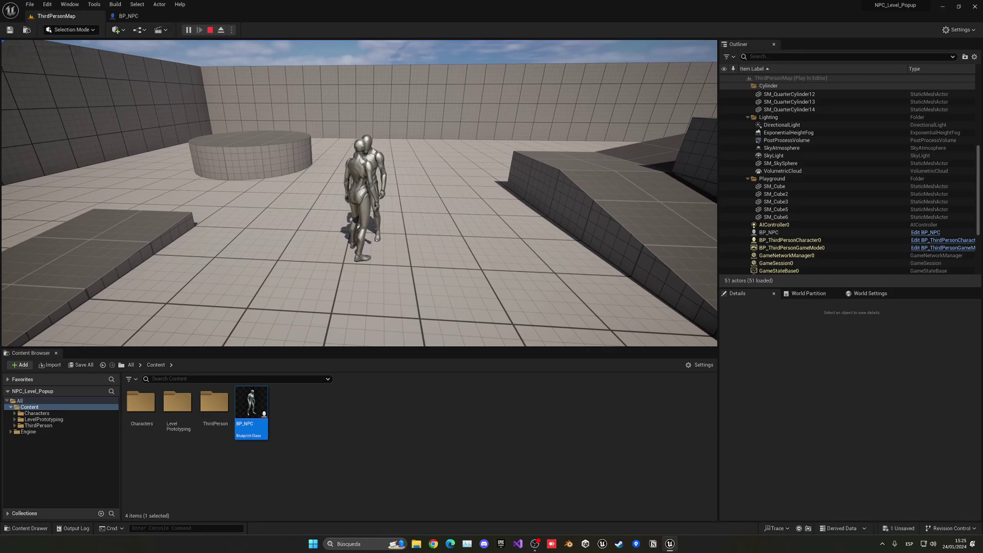
pyautogui.press('Escape')
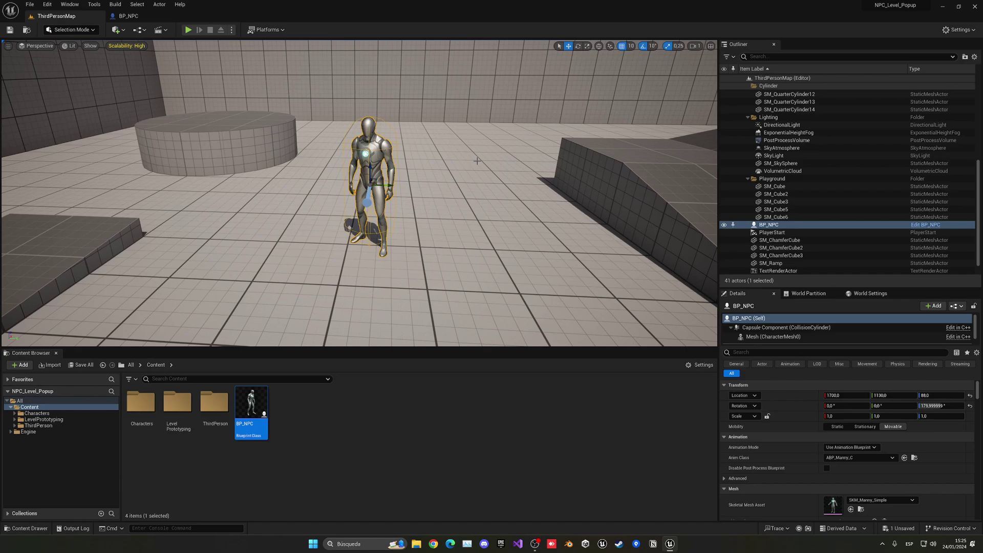
pyautogui.click(374, 397)
pyautogui.press('s')
pyautogui.moveTo(404, 272); pyautogui.dragTo(413, 256, button='right')
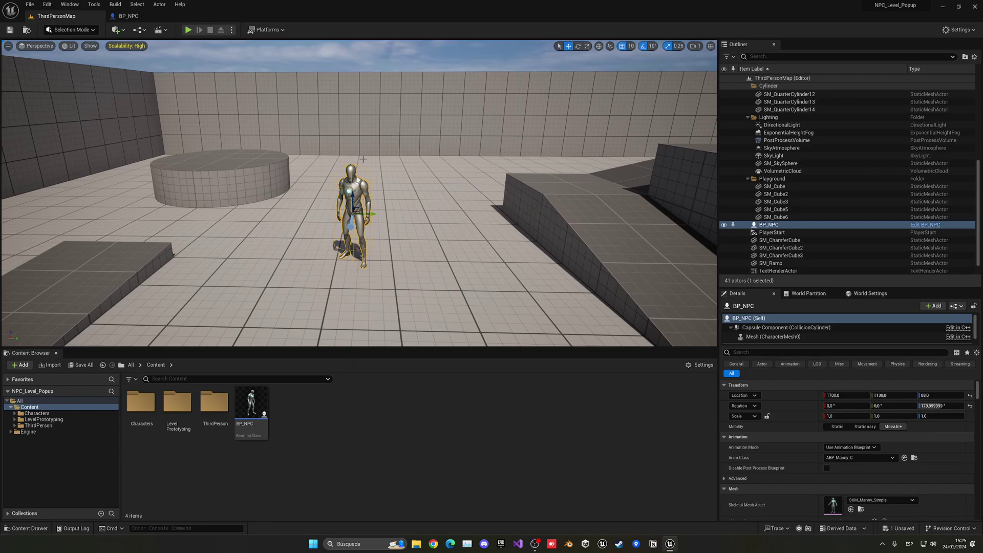
# Create a User Widget blueprint named WB_LevelPopup in the Content folder and open it
pyautogui.rightClick(320, 419)
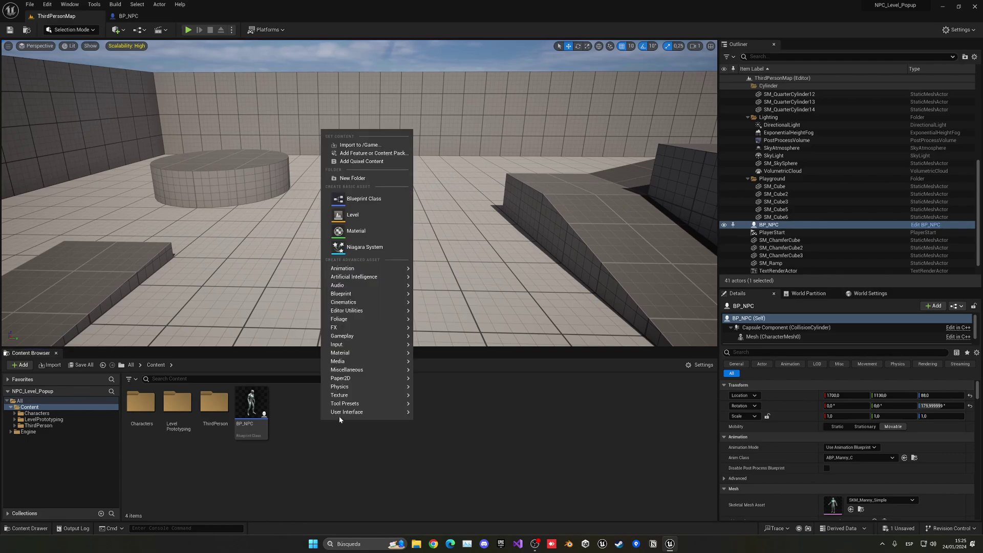
pyautogui.moveTo(348, 412)
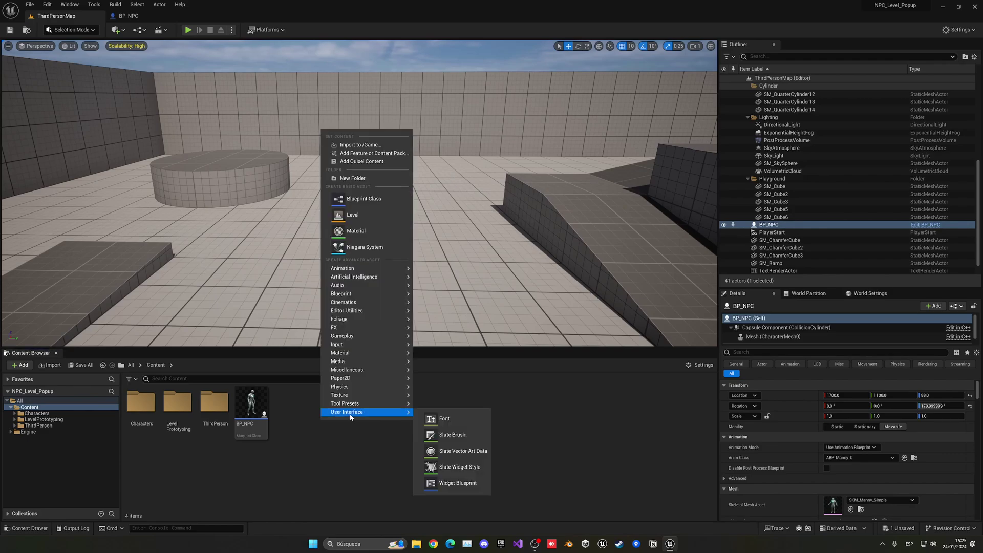
pyautogui.click(448, 487)
pyautogui.click(410, 215)
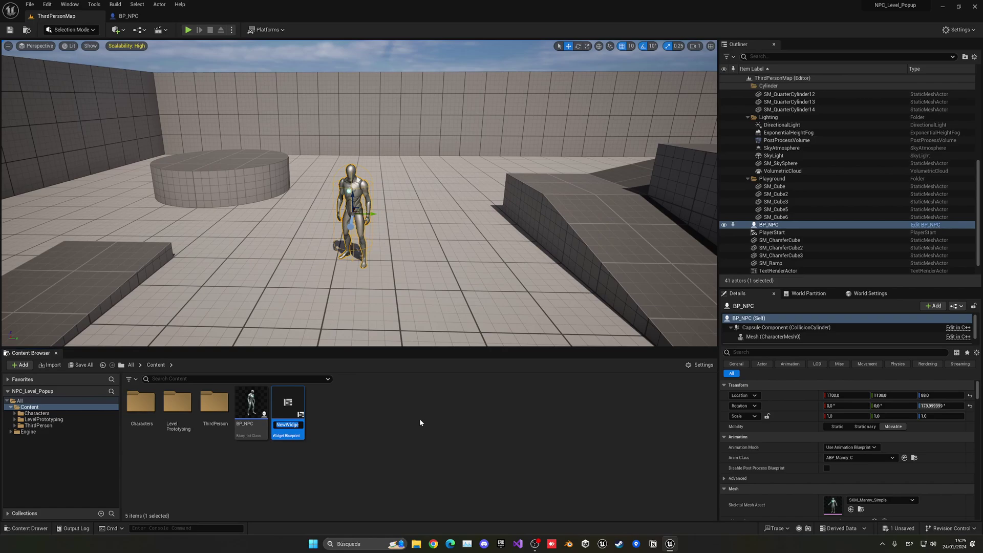
pyautogui.write('WB')
pyautogui.write('_')
pyautogui.write('LevelP')
pyautogui.write('opup')
pyautogui.press('Return')
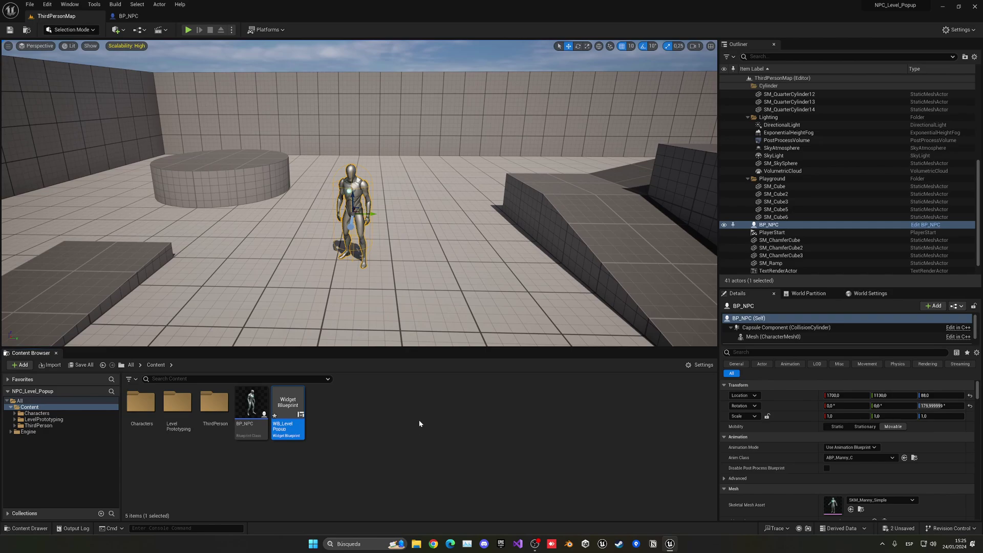
pyautogui.press('Return')
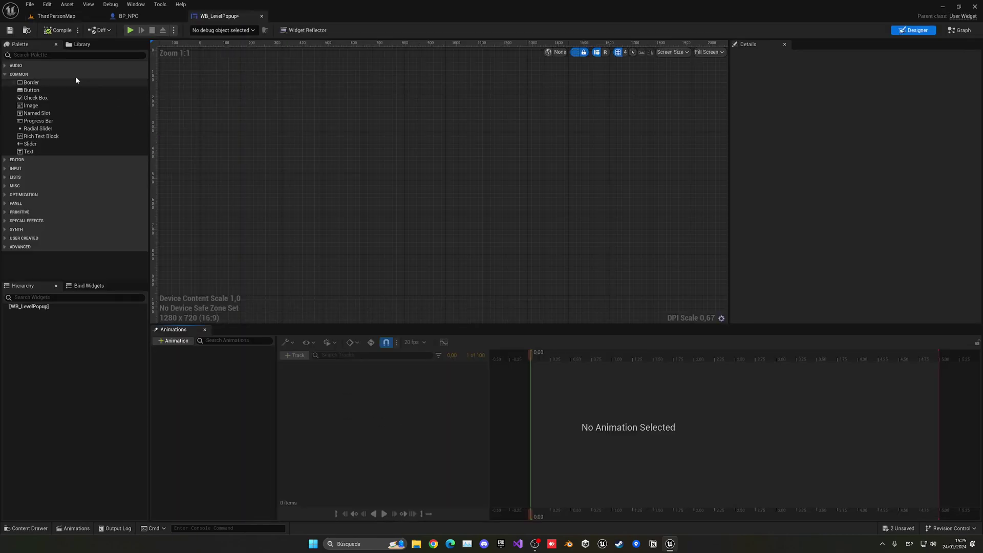
# Add a Canvas Panel as the root of the WB_LevelPopup hierarchy and clear the palette search
pyautogui.click(52, 55)
pyautogui.write('ca')
pyautogui.click(39, 74)
pyautogui.moveTo(39, 73); pyautogui.dragTo(44, 310)
pyautogui.scroll(-1, 358, 154)
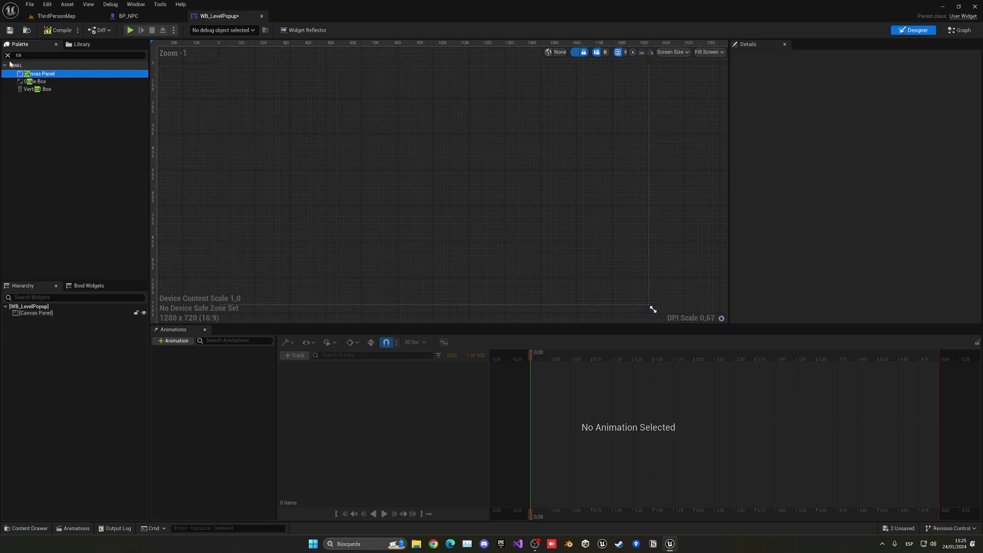
pyautogui.click(8, 54)
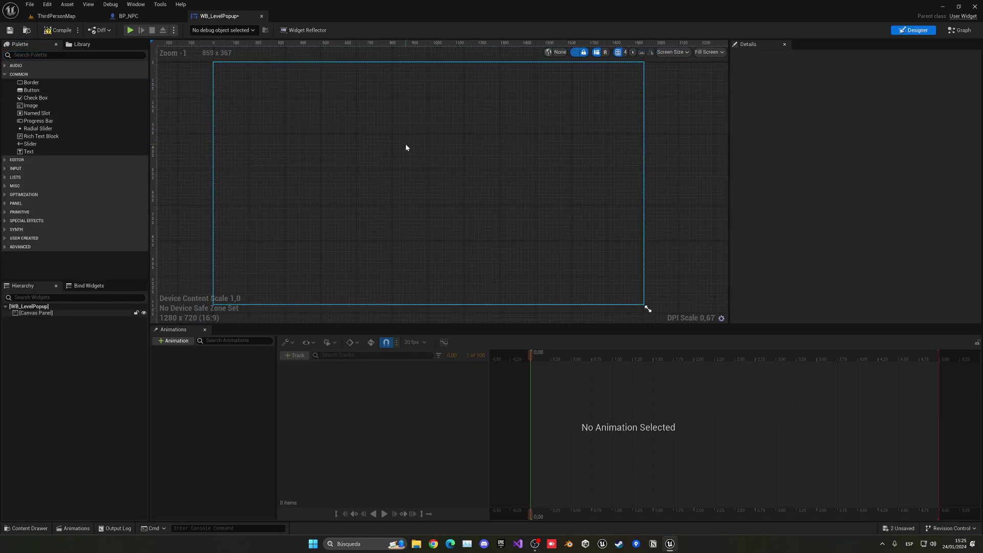
# Add a Text widget to the canvas at about X 784, Y 416 and anchor it to the centre
pyautogui.moveTo(37, 152); pyautogui.dragTo(403, 155)
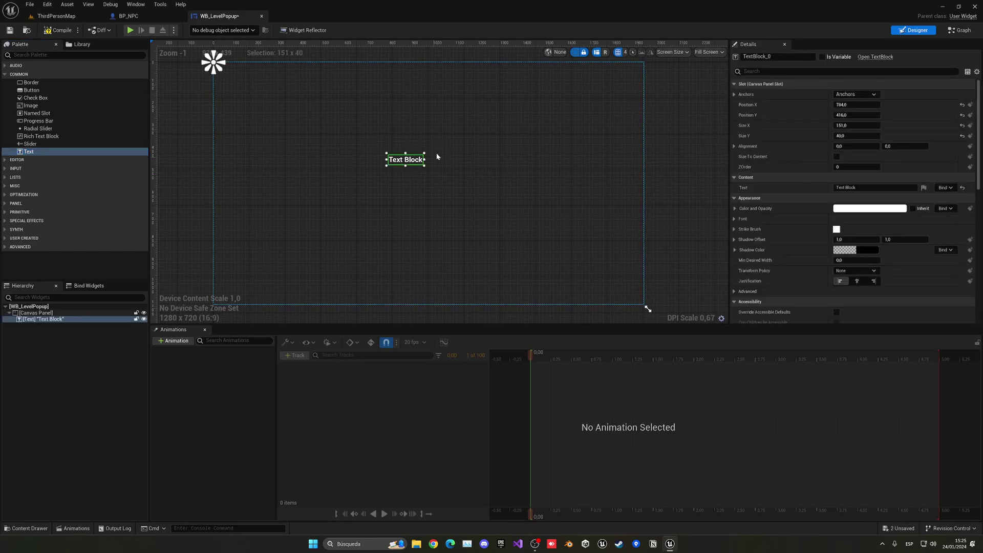
pyautogui.click(863, 97)
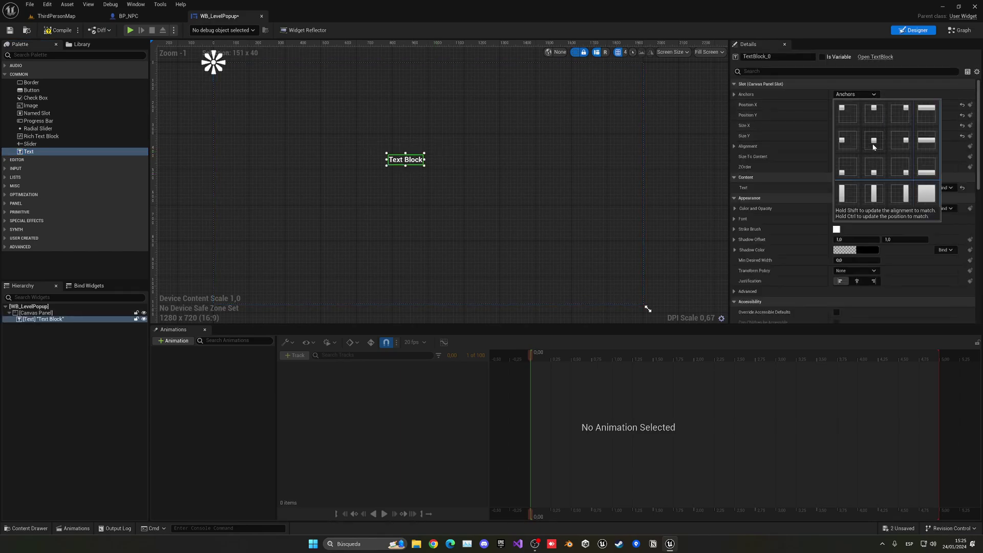
pyautogui.click(873, 147)
pyautogui.click(873, 97)
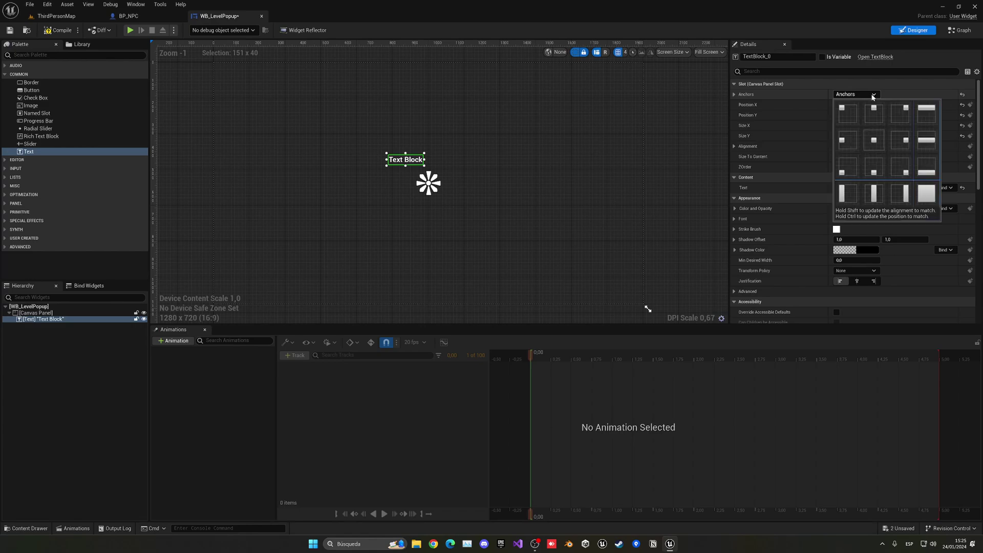
pyautogui.click(874, 146)
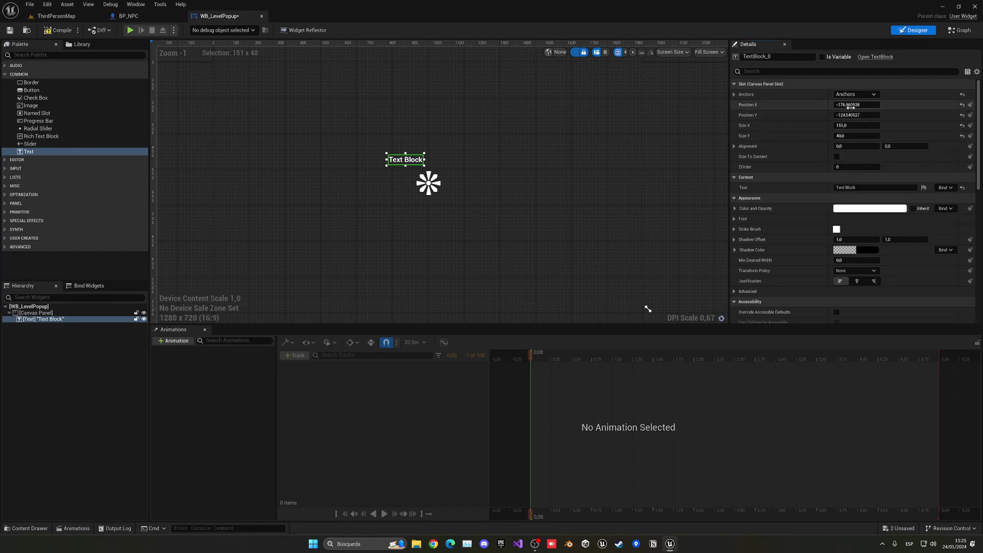
# Set the text block's X and Y position to 0 and its alignment to 0.5, 0.5
pyautogui.click(850, 105)
pyautogui.write('0')
pyautogui.press('Return')
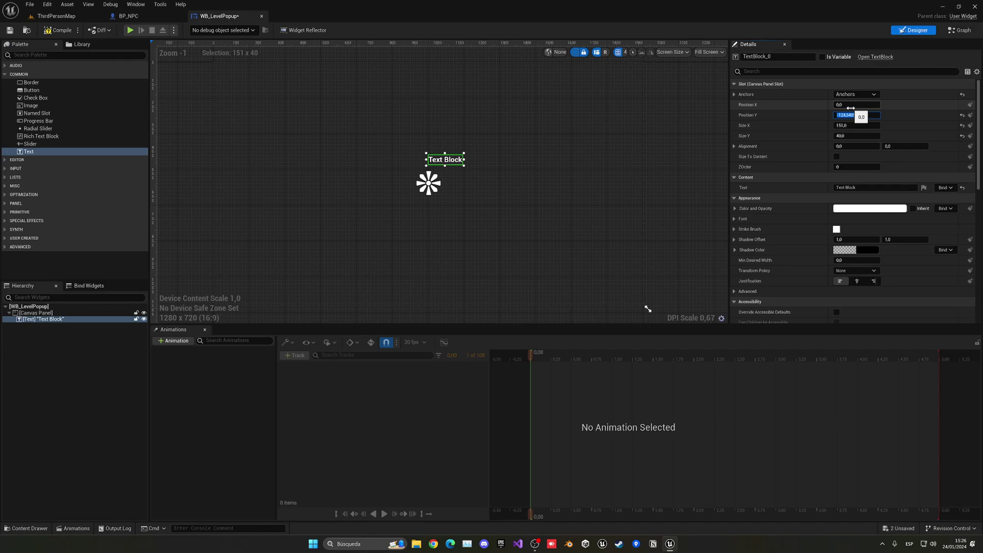
pyautogui.write('0')
pyautogui.press('Return')
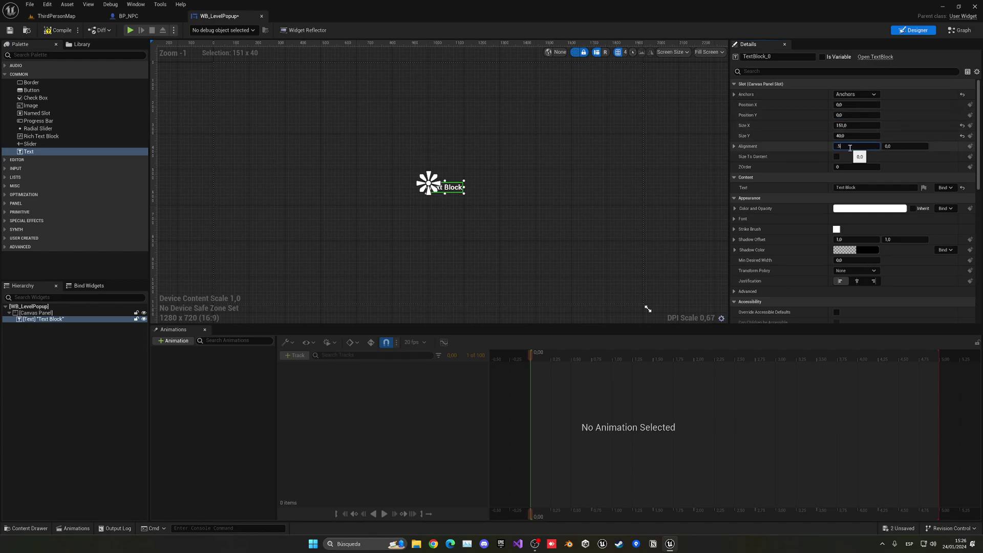
pyautogui.press('Tab')
pyautogui.write('.5')
pyautogui.press('Return')
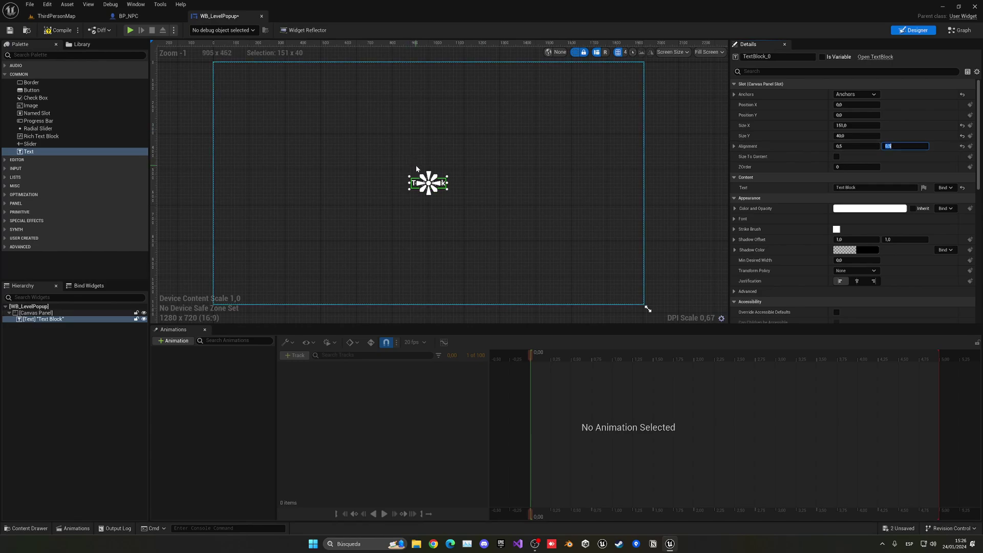
# Set the text block's size to 300 by 100 and centre its text justification
pyautogui.click(841, 126)
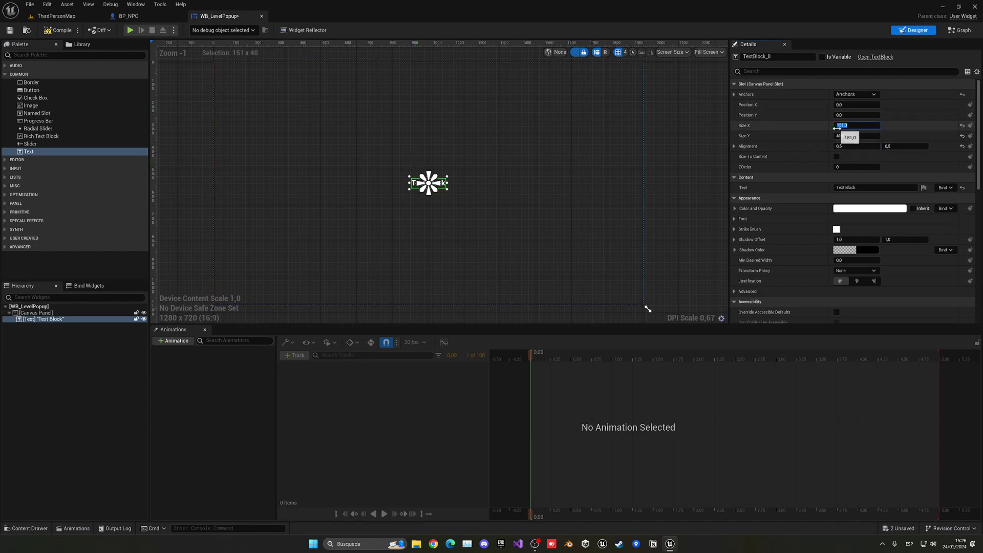
pyautogui.click(828, 125)
pyautogui.moveTo(846, 135); pyautogui.dragTo(880, 125)
pyautogui.click(845, 125)
pyautogui.write('3')
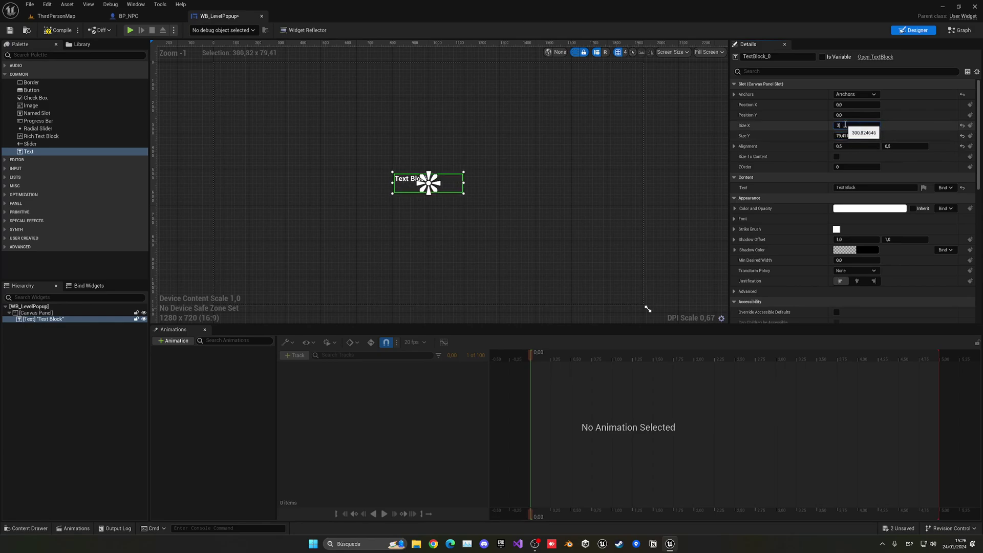
pyautogui.write('00')
pyautogui.press('Tab')
pyautogui.write('100')
pyautogui.press('Return')
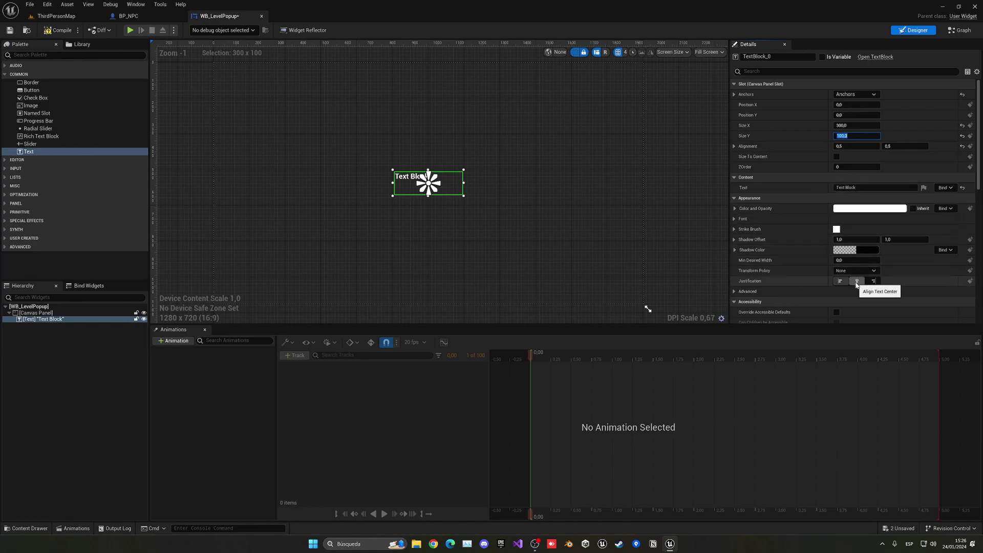
pyautogui.click(858, 281)
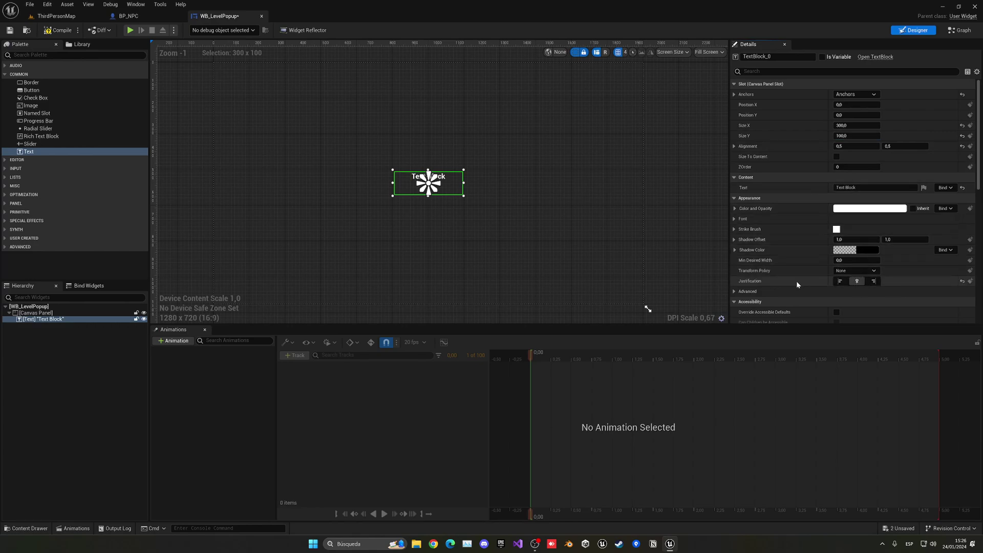
# Change the text block's content to "LEVEL 15"
pyautogui.click(850, 187)
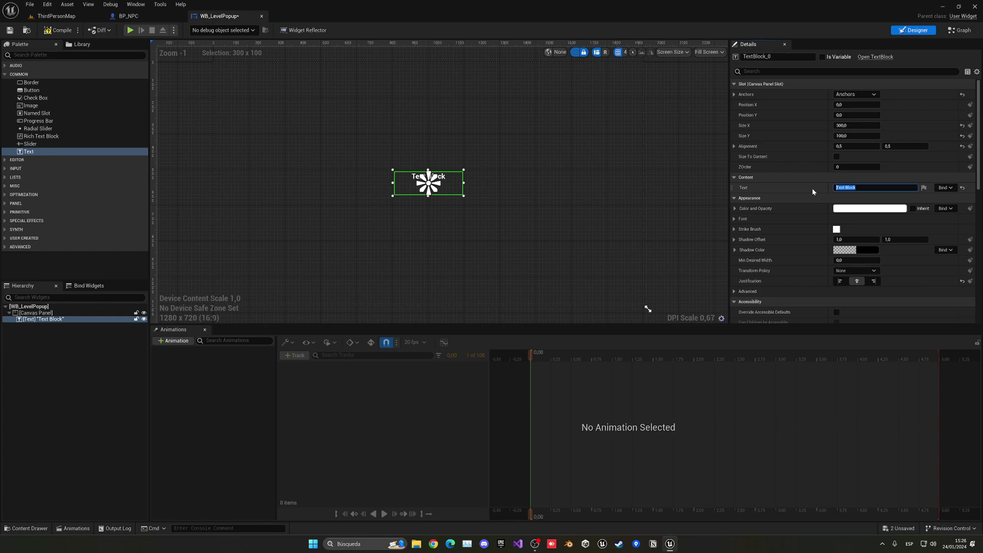
pyautogui.write('LEVEL 15')
pyautogui.scroll(3, 444, 173)
pyautogui.scroll(-3, 444, 173)
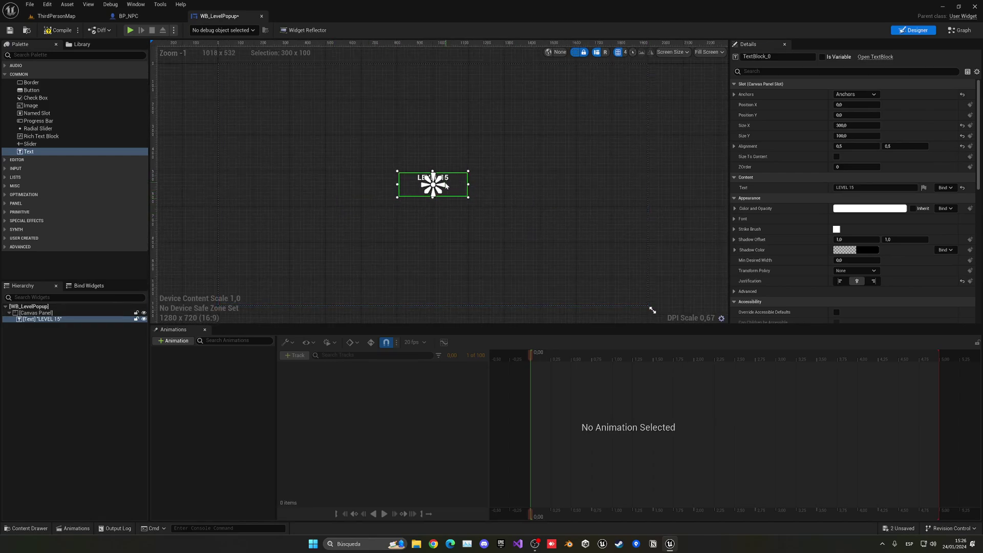
# Reduce the text block's Size Y to about 38, then compile and save WB_LevelPopup
pyautogui.moveTo(854, 136); pyautogui.dragTo(823, 137)
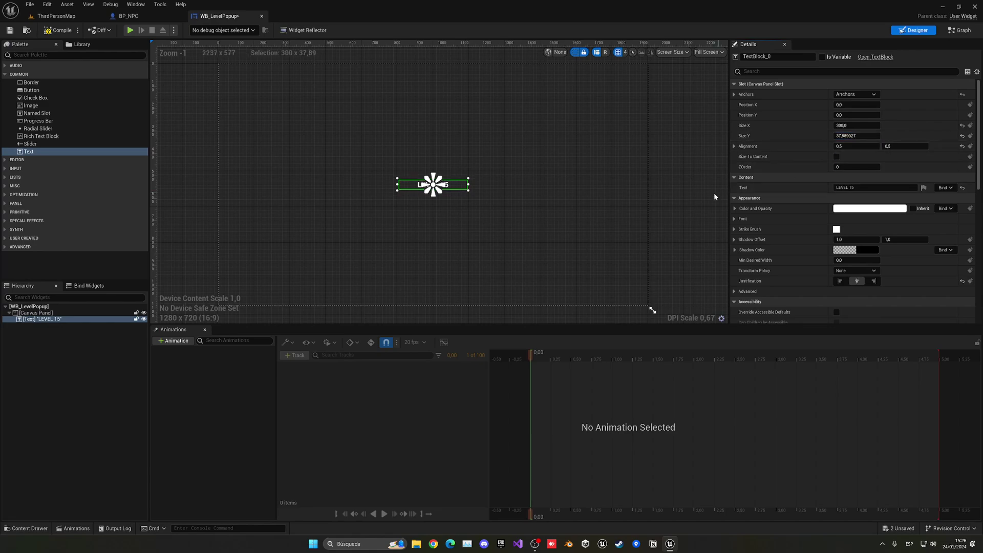
pyautogui.click(44, 31)
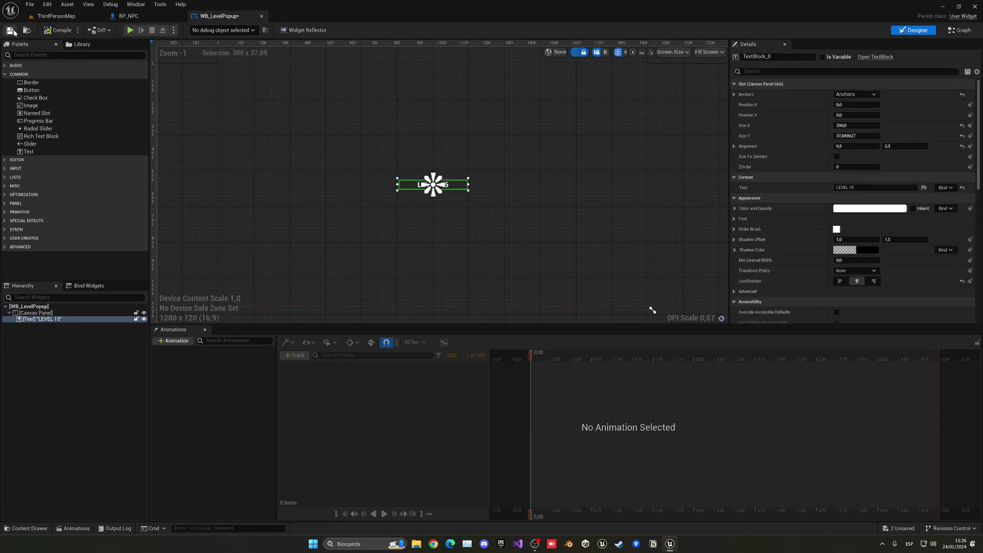
pyautogui.click(269, 221)
pyautogui.scroll(3, 389, 219)
pyautogui.scroll(-3, 403, 221)
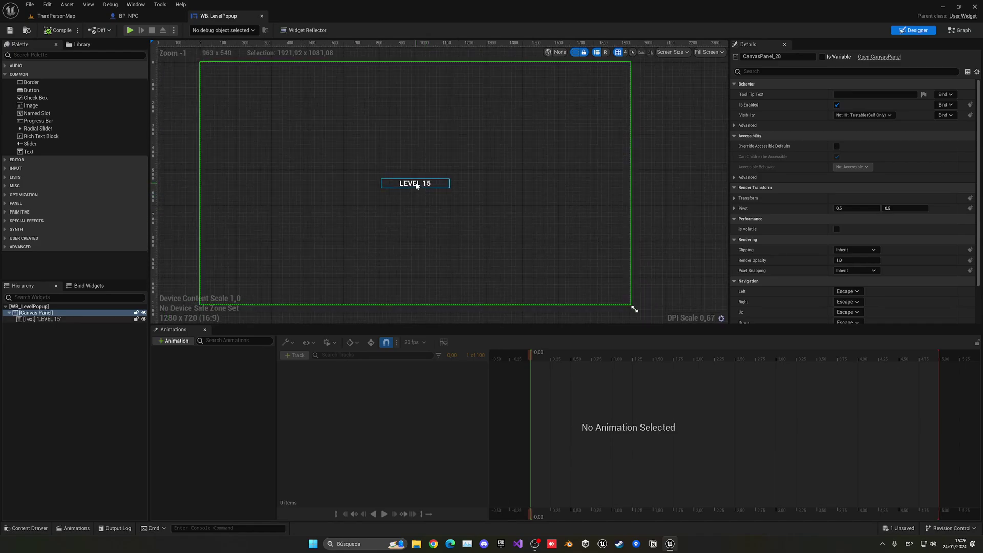
# Add a Widget component under the Capsule Component in BP_NPC and name it Level Popup Widget
pyautogui.click(142, 19)
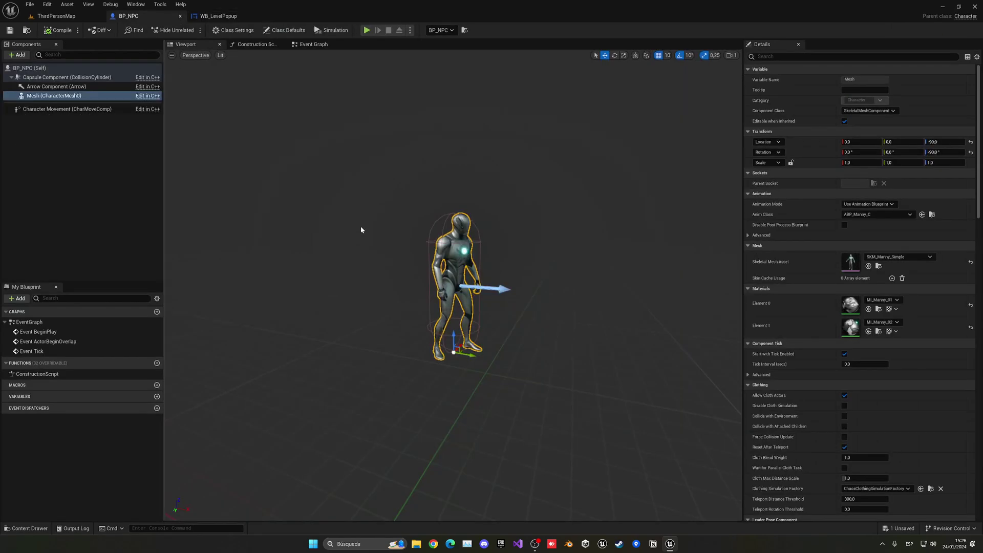
pyautogui.click(53, 97)
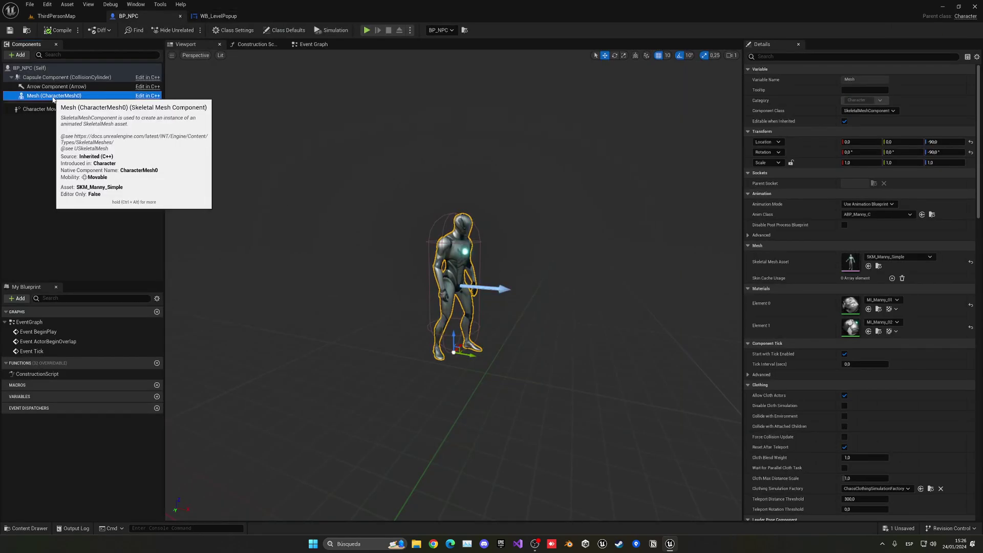
pyautogui.click(29, 78)
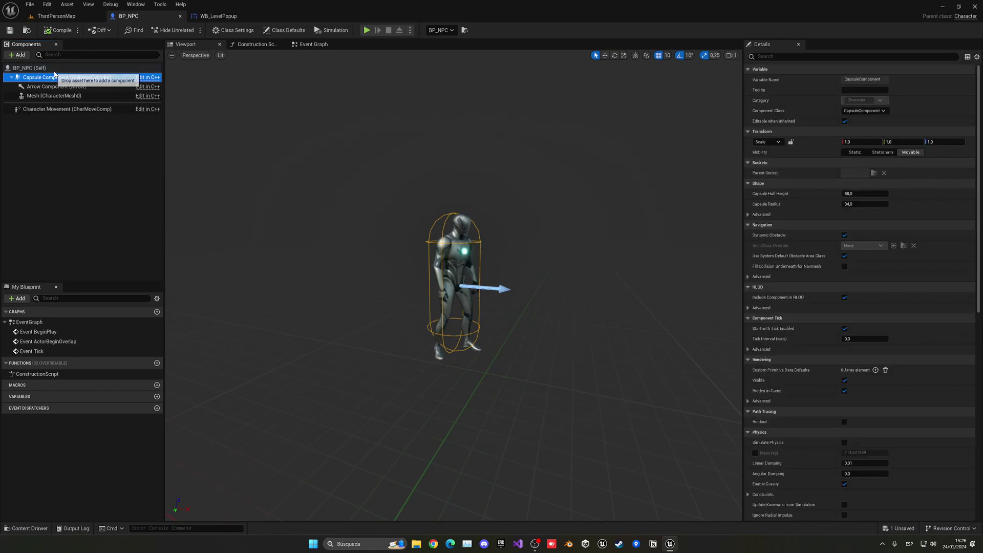
pyautogui.click(25, 56)
pyautogui.write('WIDG')
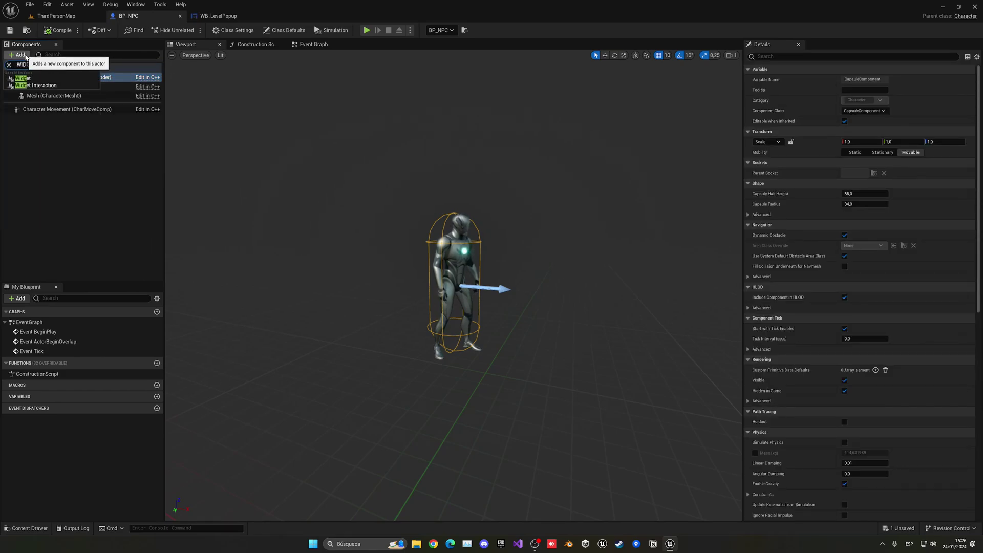
pyautogui.click(22, 79)
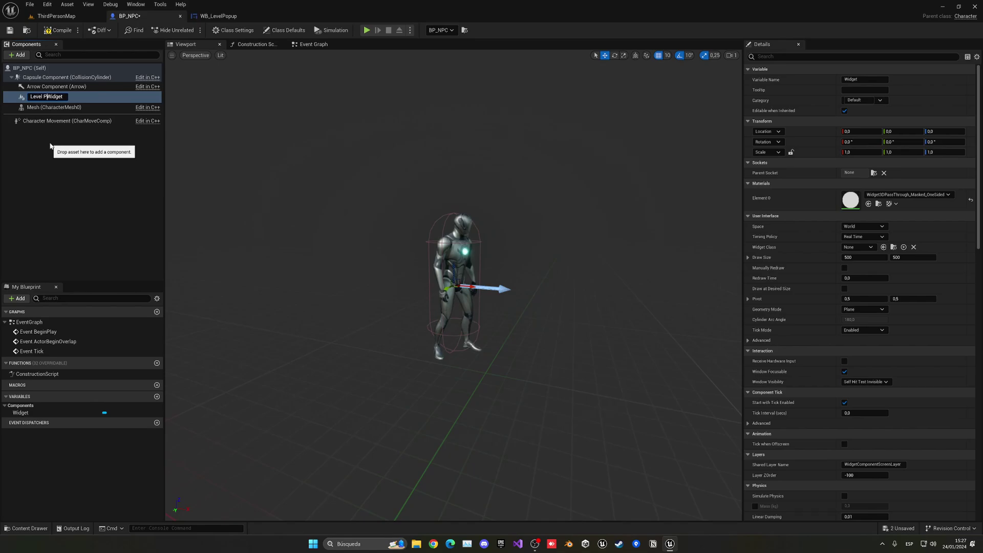
pyautogui.press('Return')
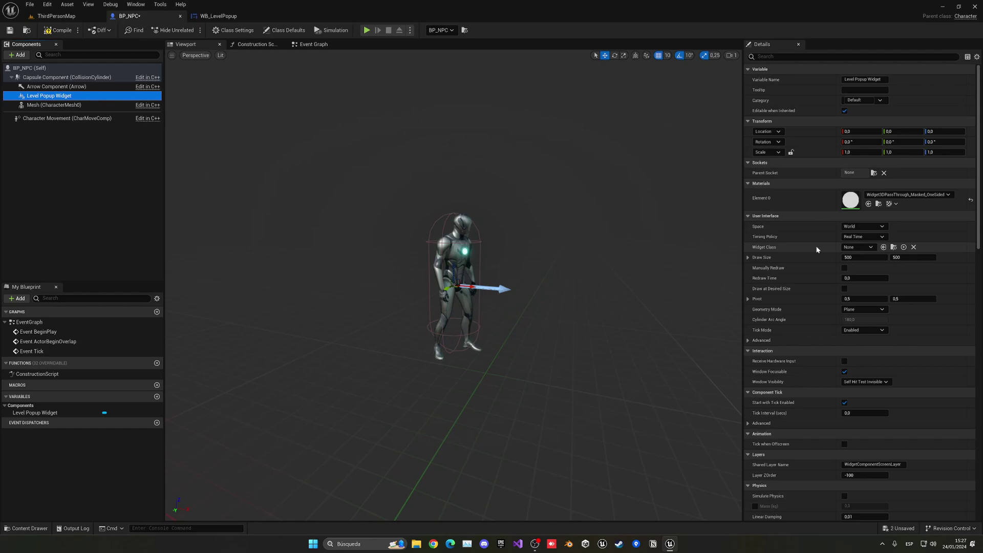
# Assign WB_LevelPopup as the widget class of the Level Popup Widget component
pyautogui.click(868, 249)
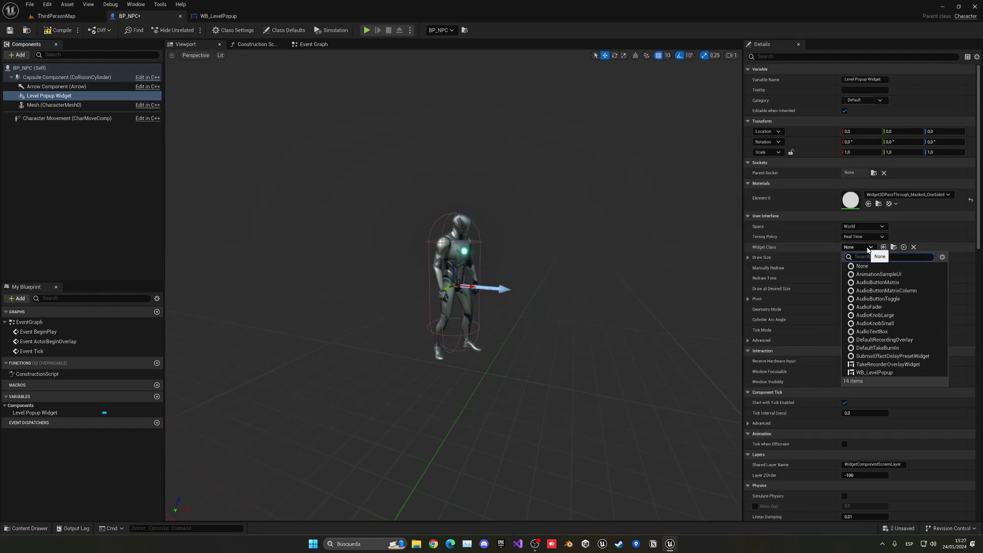
pyautogui.write('le')
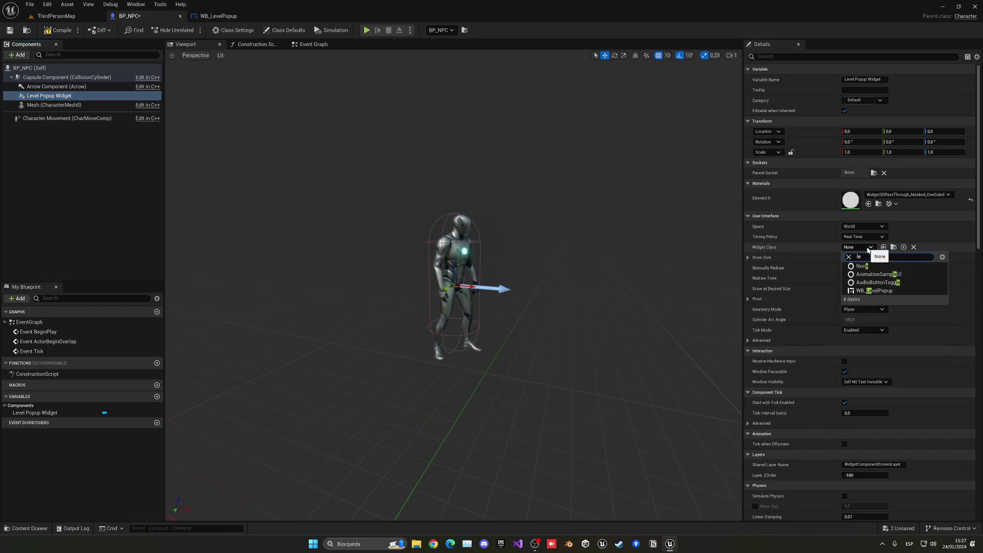
pyautogui.click(877, 293)
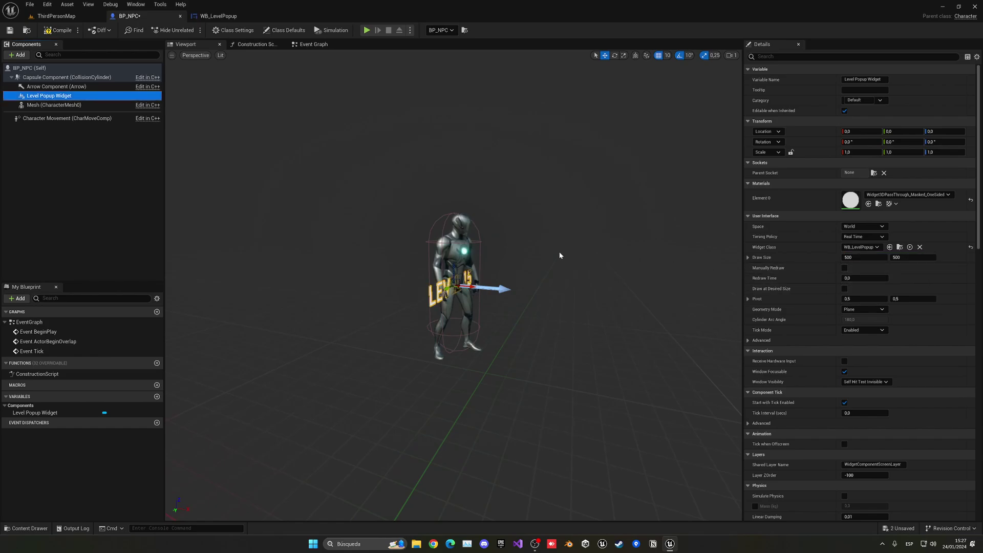
# Raise the Level Popup Widget above the character's head to Z 100 and scale it uniformly to 0.5
pyautogui.moveTo(559, 254); pyautogui.dragTo(458, 313, button='right')
pyautogui.moveTo(436, 338); pyautogui.dragTo(427, 193)
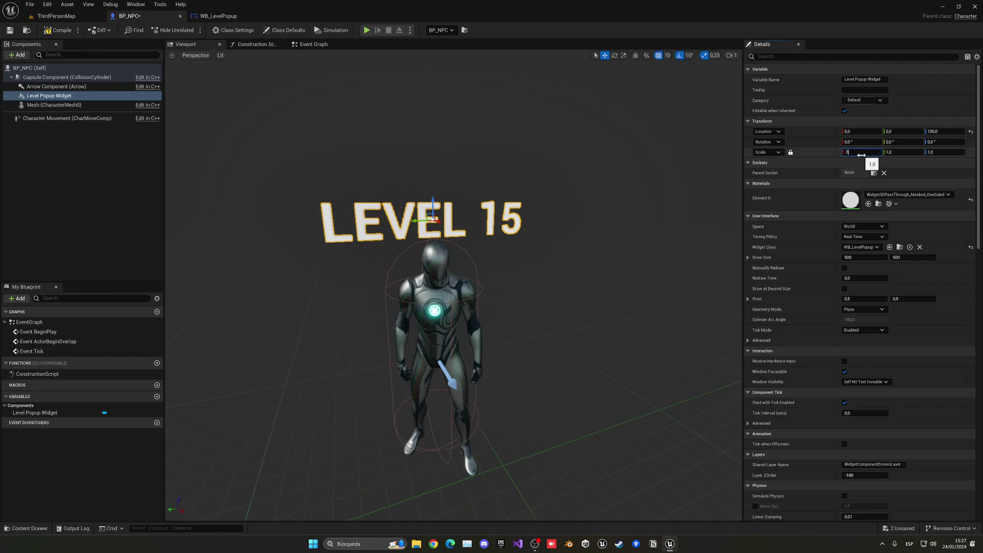
pyautogui.press('Return')
pyautogui.write('.')
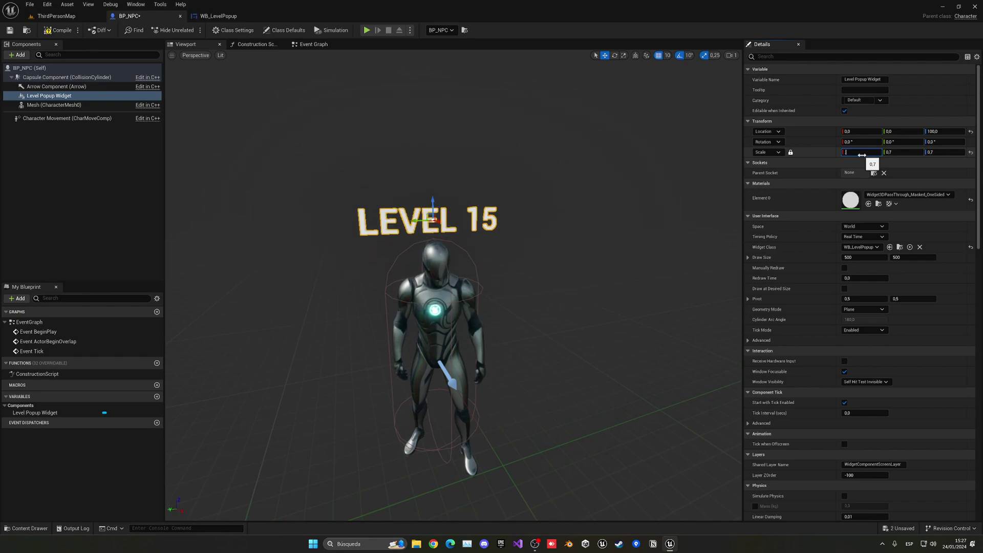
pyautogui.write('5')
pyautogui.press('Return')
pyautogui.moveTo(614, 205); pyautogui.dragTo(635, 205, button='right')
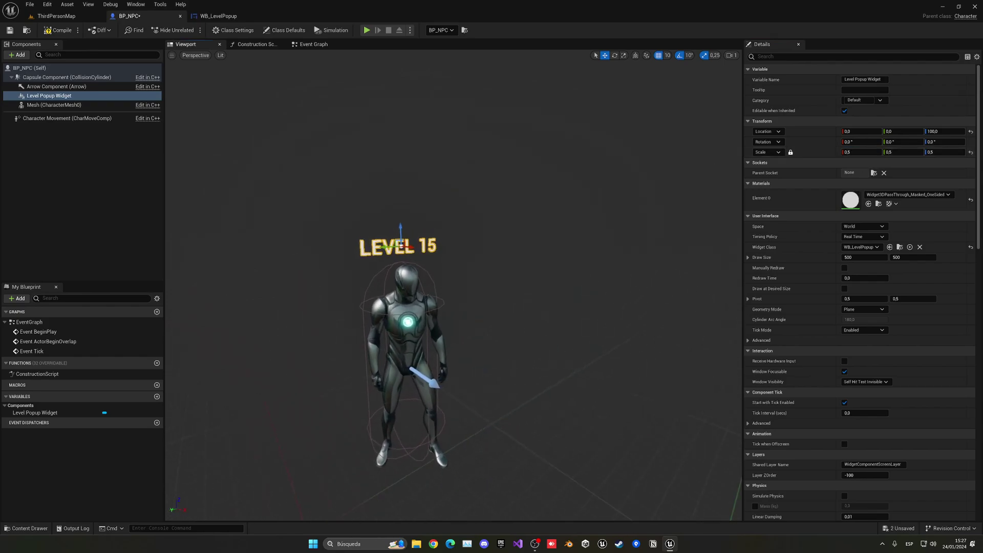
pyautogui.moveTo(599, 182); pyautogui.dragTo(581, 172)
pyautogui.moveTo(502, 173); pyautogui.dragTo(508, 197)
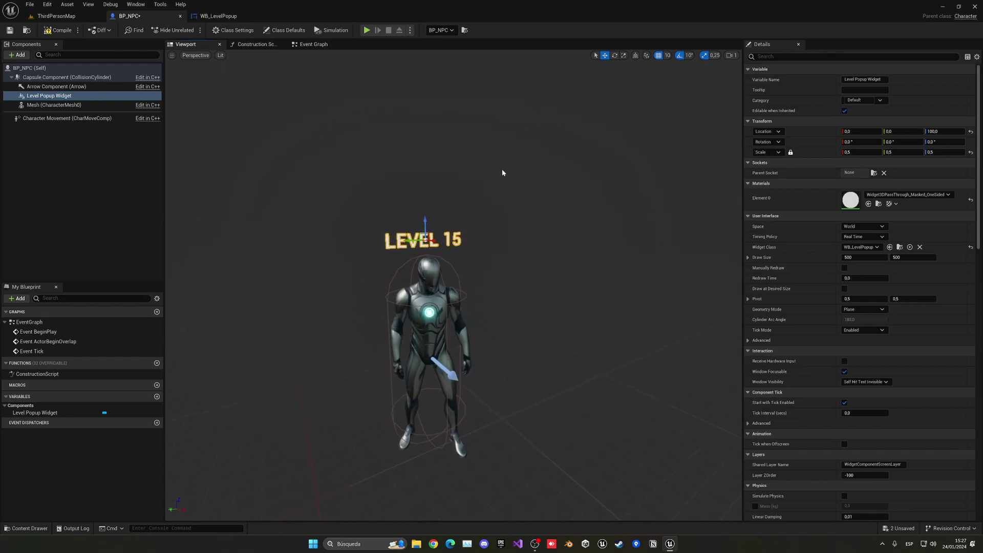
# Play-test ThirdPersonMap, walking around the NPC to check its level text from different angles, and end the session
pyautogui.click(56, 16)
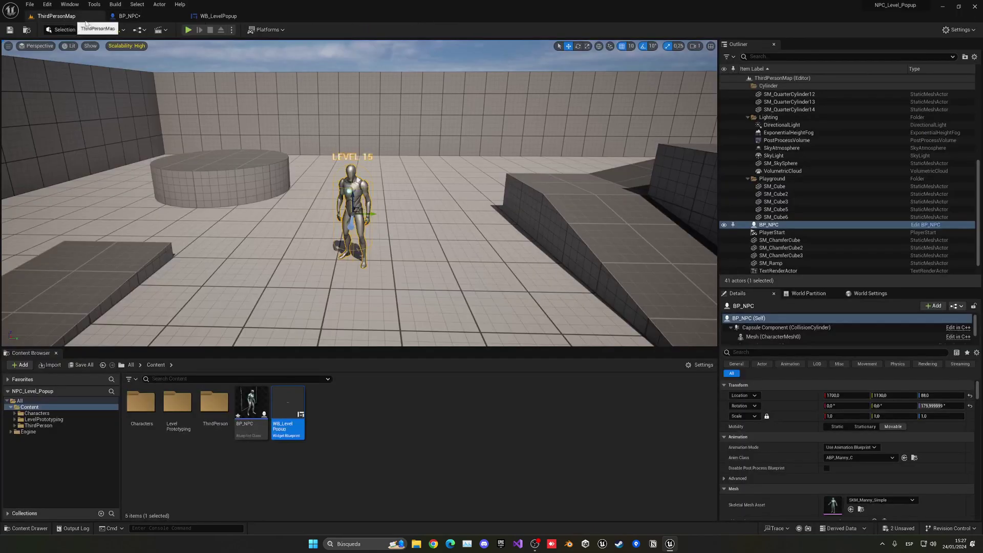
pyautogui.click(188, 30)
pyautogui.press('w')
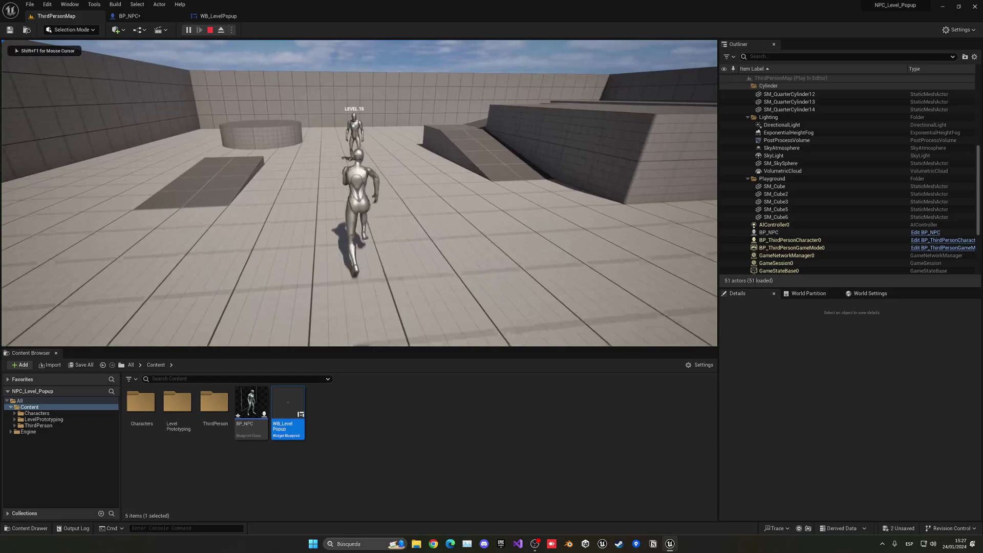
pyautogui.press('a')
pyautogui.press('d')
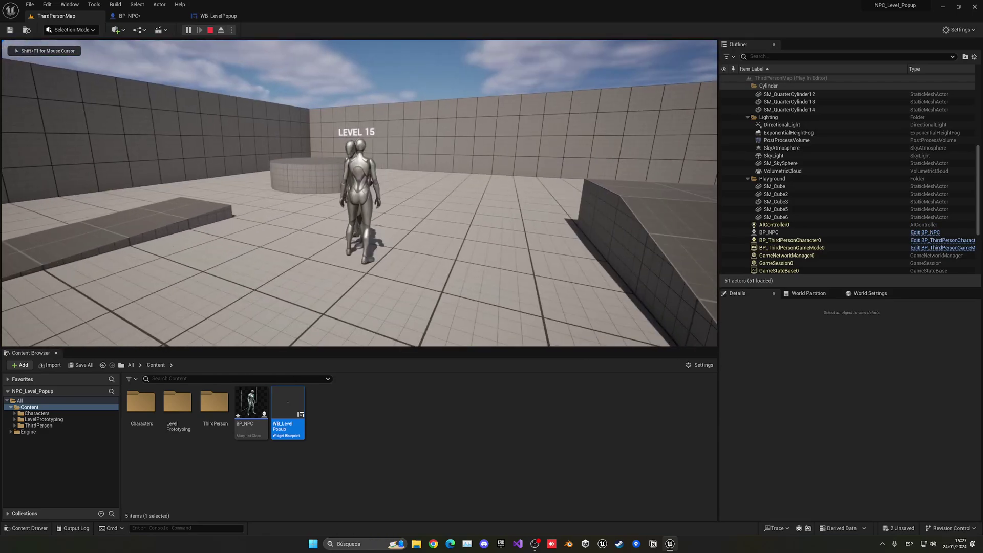
pyautogui.press('a')
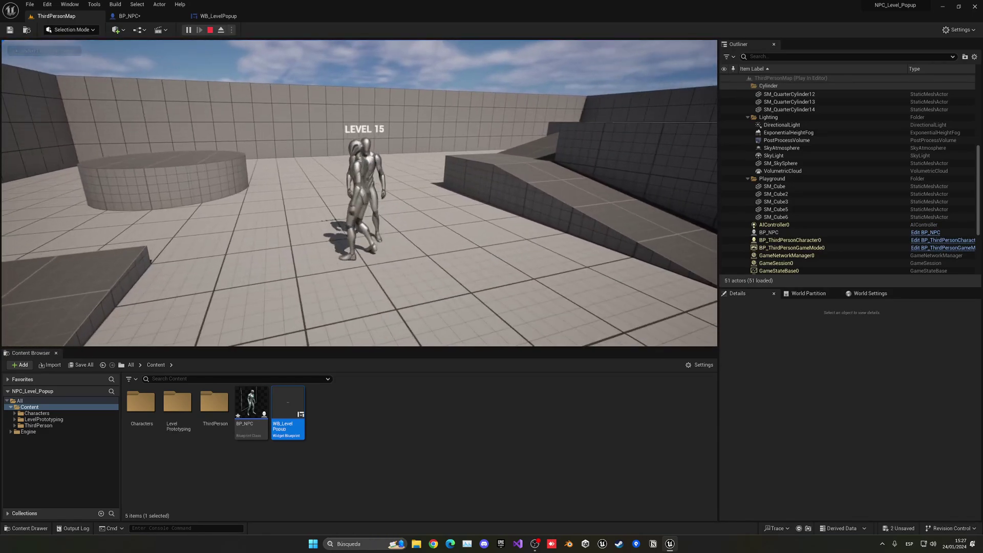
pyautogui.press('w')
pyautogui.press('w')
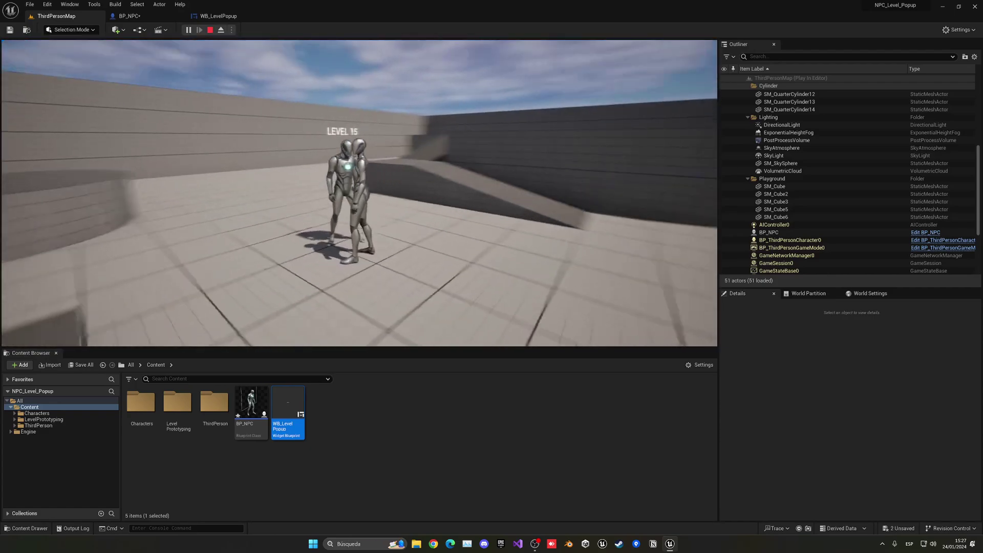
pyautogui.press('d')
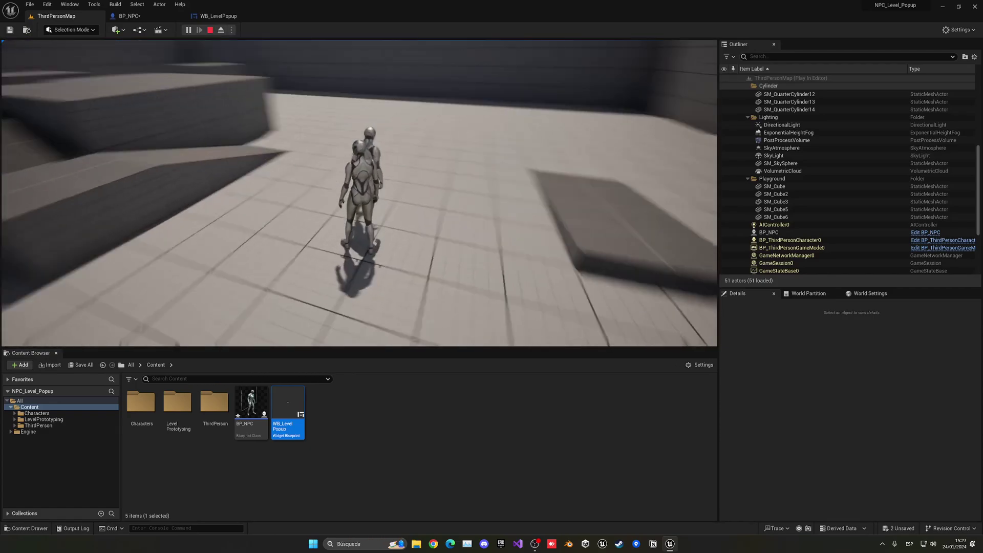
pyautogui.press('d')
pyautogui.press('Escape')
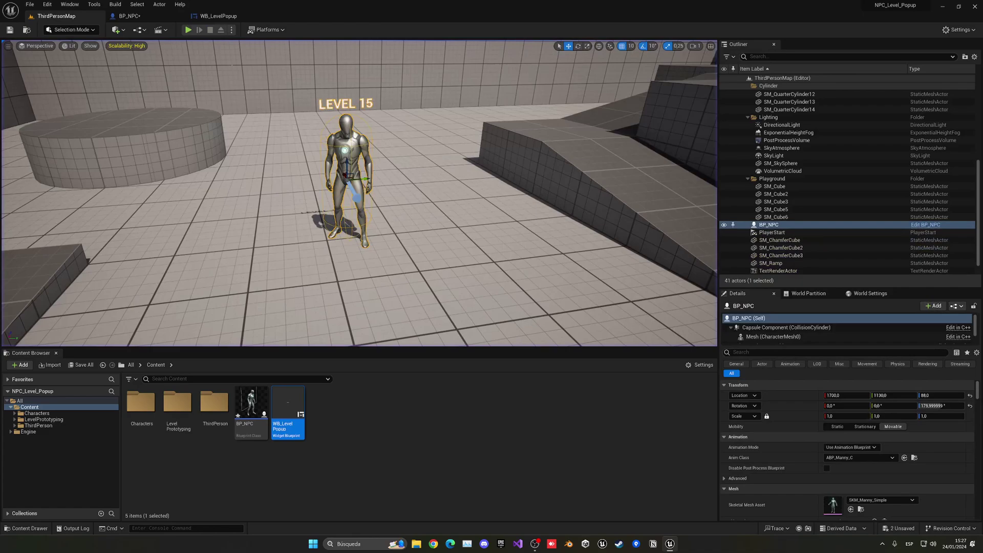
# Set the Level Popup Widget's Space to Screen in BP_NPC
pyautogui.click(148, 17)
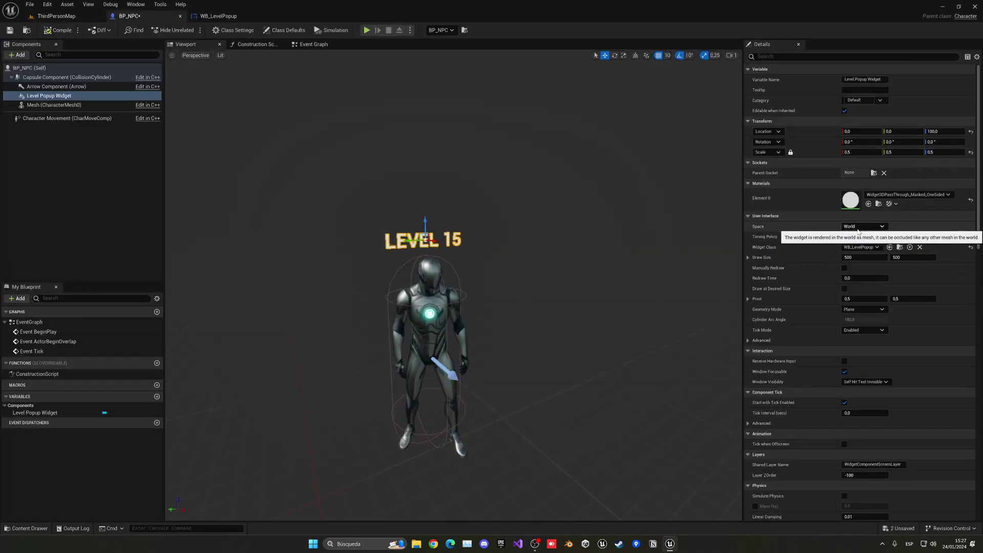
pyautogui.click(844, 228)
pyautogui.click(853, 244)
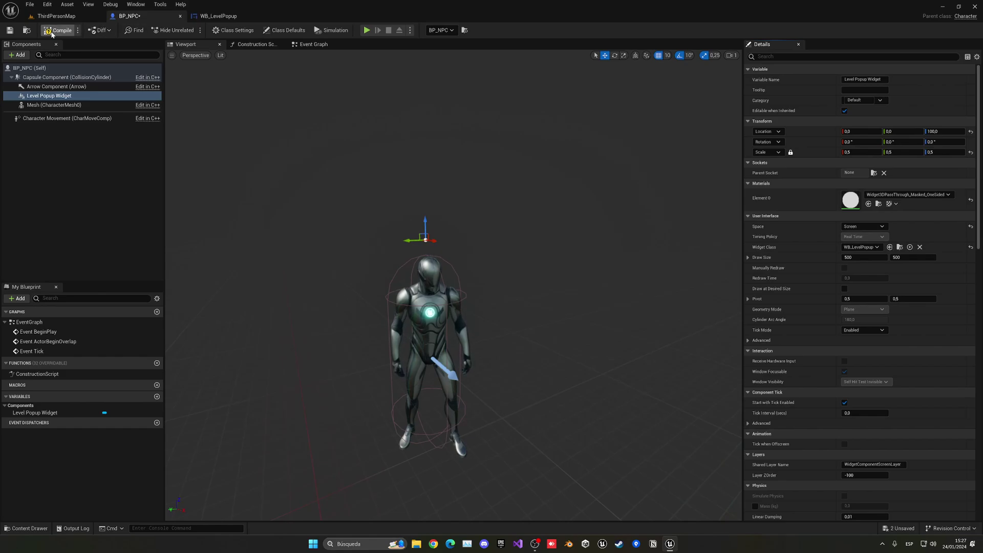
# Play-test ThirdPersonMap, circling the NPC to check its screen-space level text from different angles and distances, and end the session
pyautogui.click(56, 16)
pyautogui.click(190, 30)
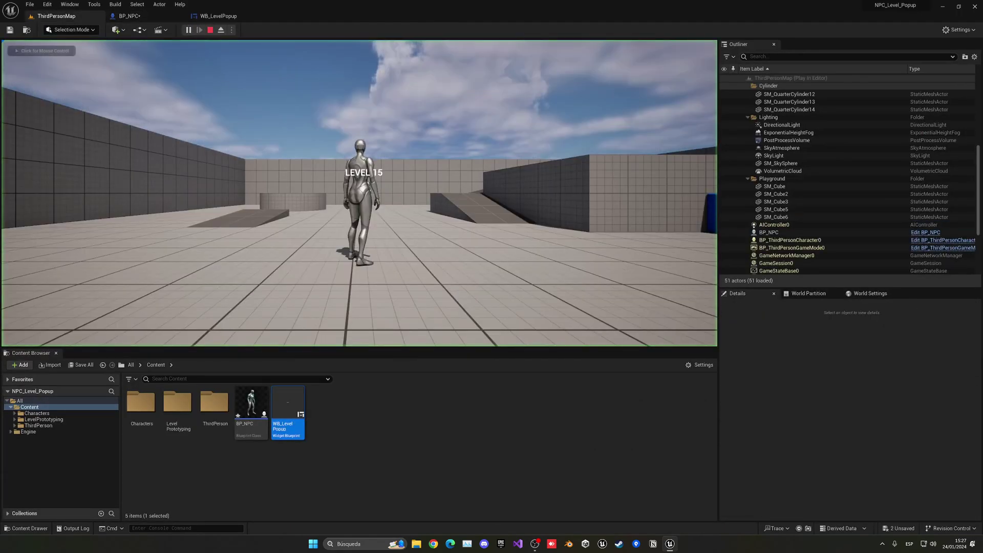
pyautogui.click(359, 204)
pyautogui.press('w')
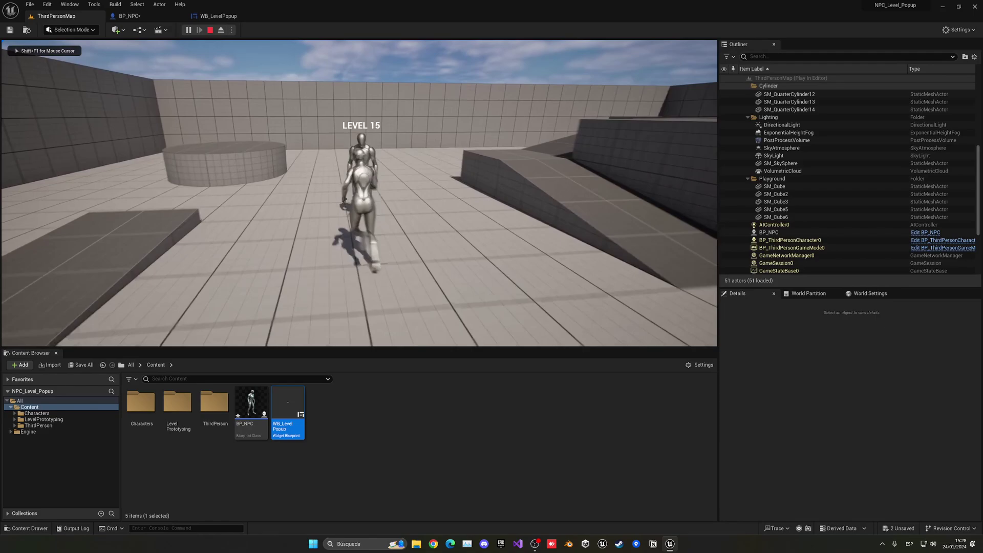
pyautogui.press('a')
pyautogui.press('s')
pyautogui.press('d')
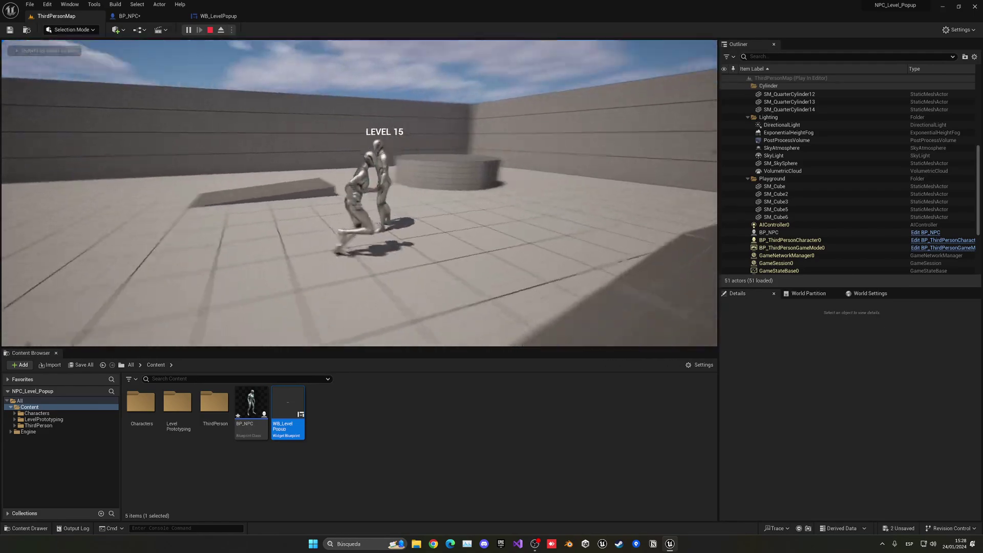
pyautogui.press('a')
pyautogui.press('s')
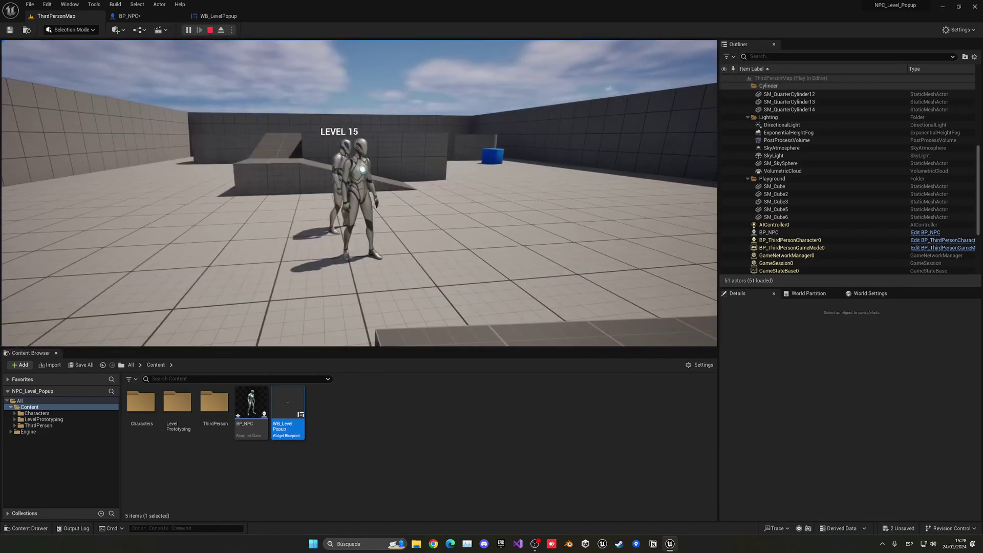
pyautogui.press('d')
pyautogui.press('w')
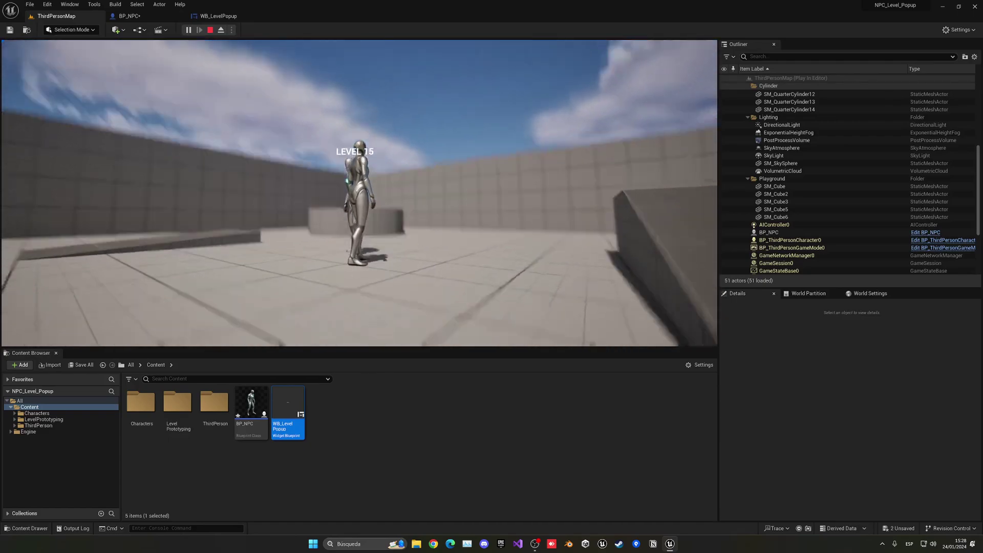
pyautogui.press('w')
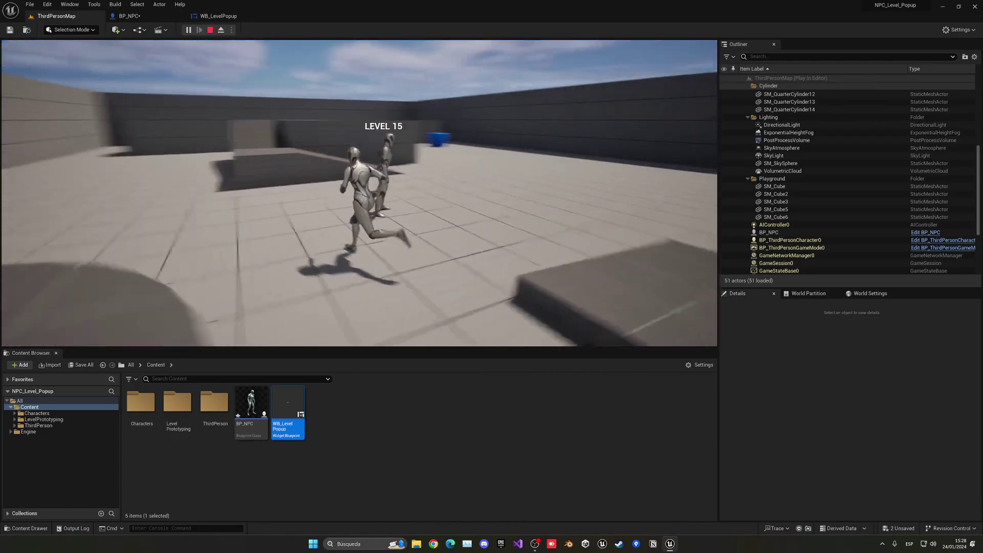
pyautogui.press('w')
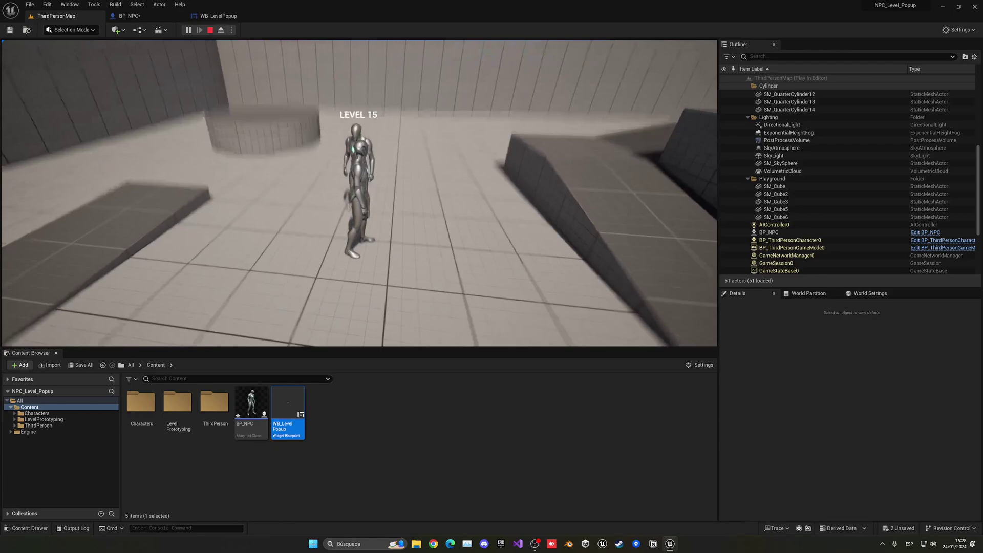
pyautogui.press('a')
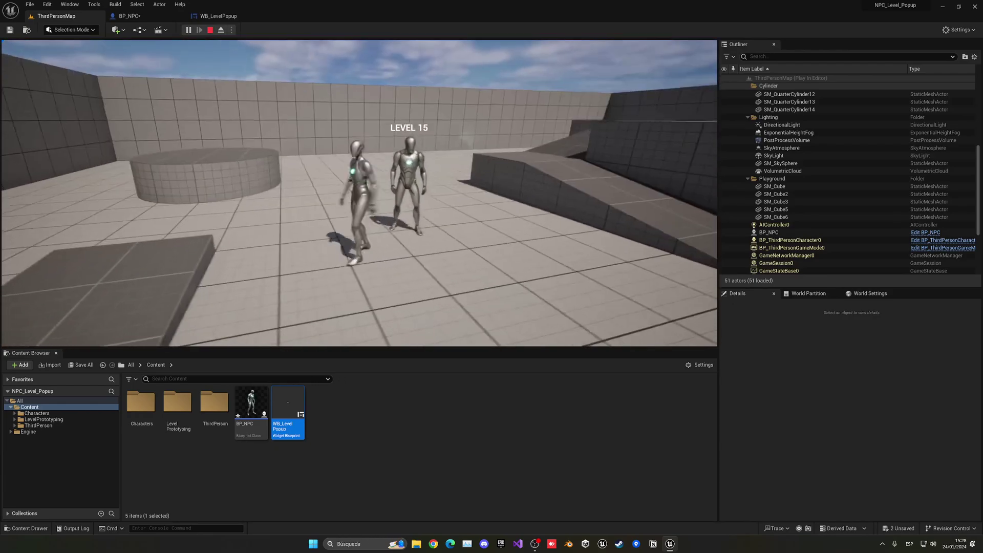
pyautogui.press('s')
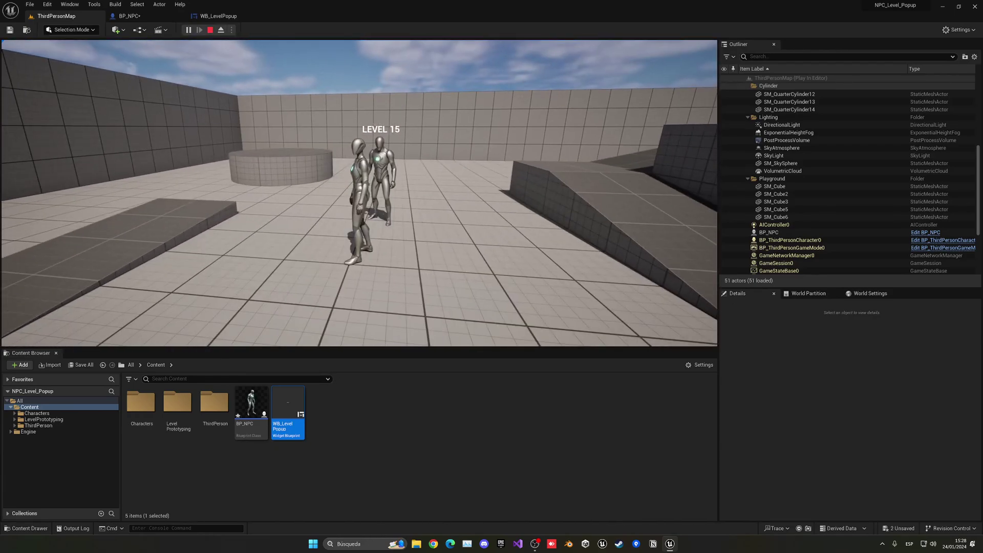
pyautogui.press('w')
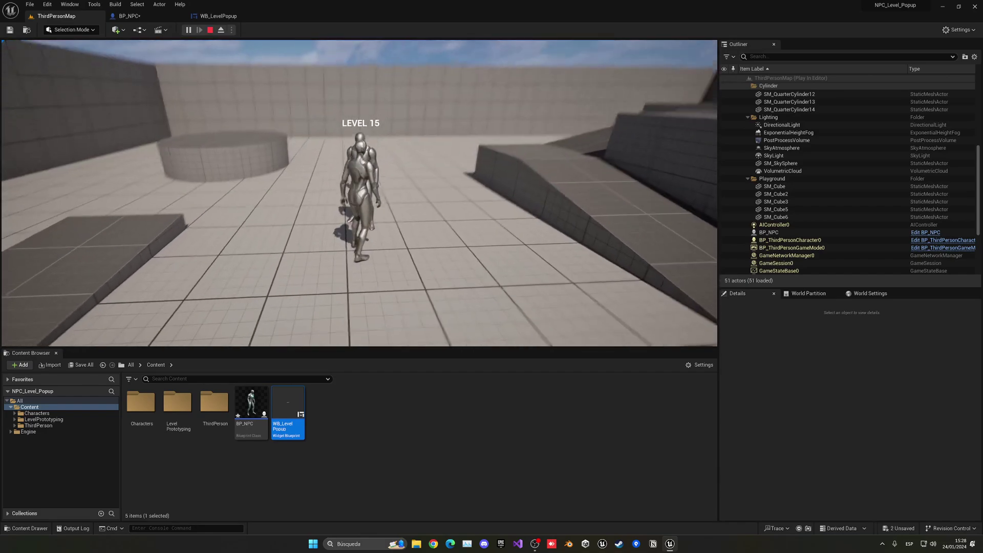
pyautogui.press('Escape')
pyautogui.press('Escape')
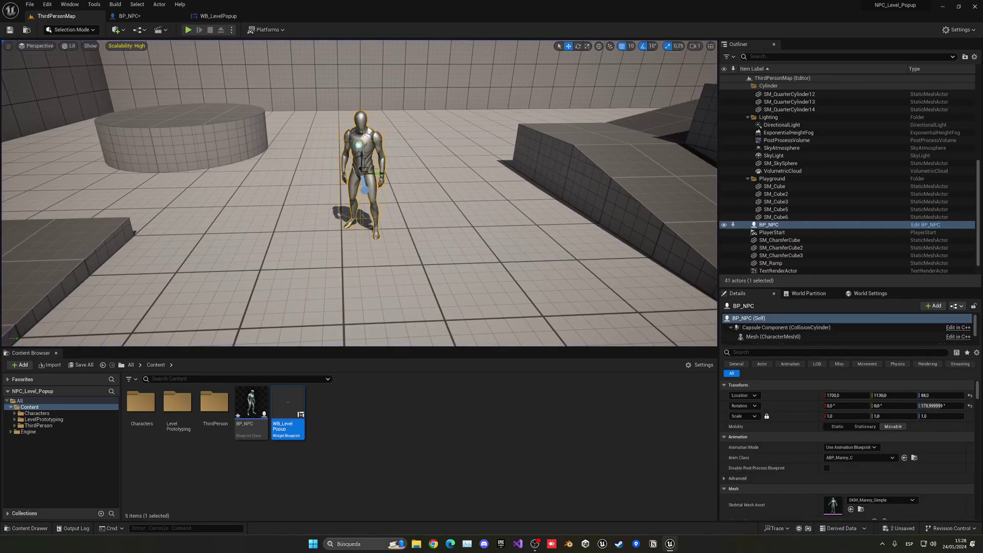
# Add an Integer variable named Level to BP_NPC
pyautogui.click(129, 16)
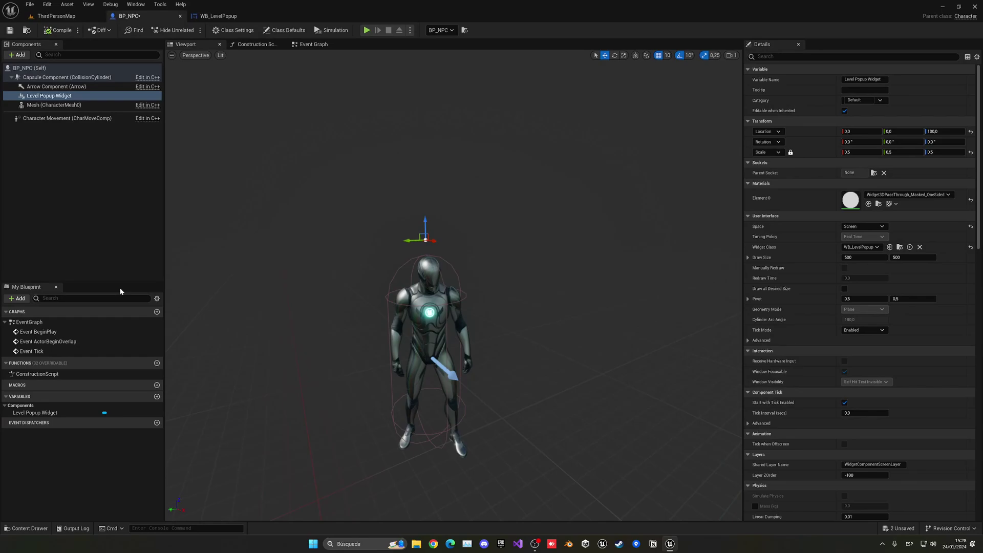
pyautogui.click(303, 44)
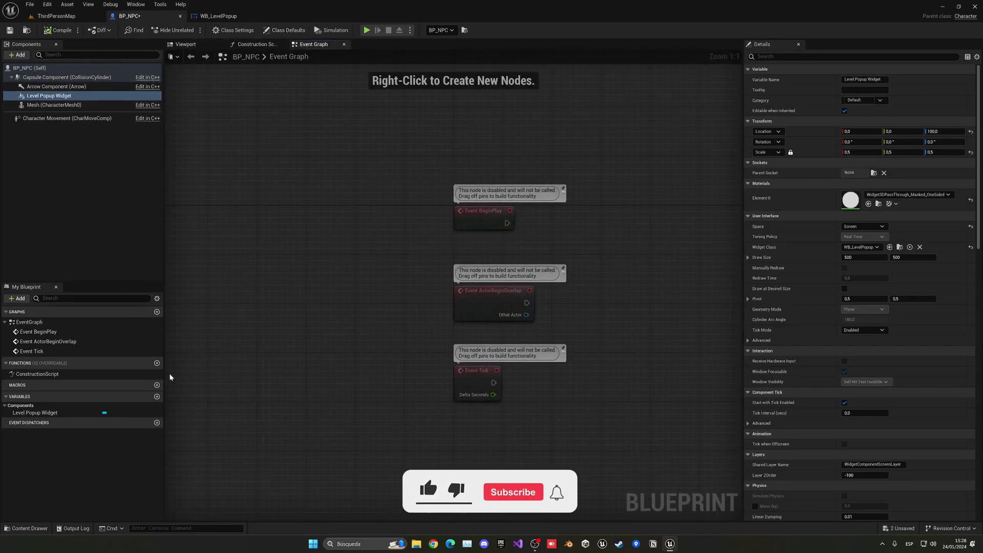
pyautogui.click(157, 396)
pyautogui.write('L')
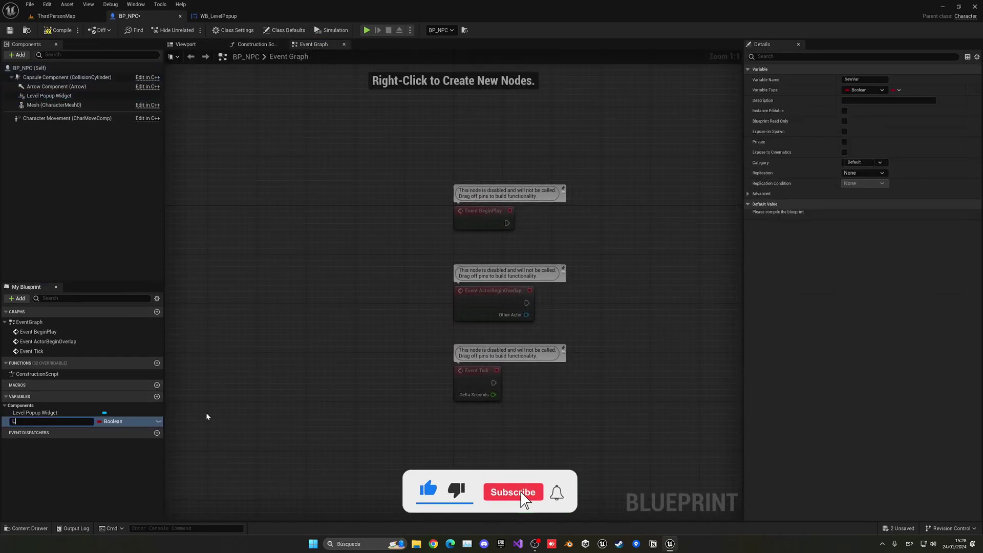
pyautogui.write('evel')
pyautogui.press('Return')
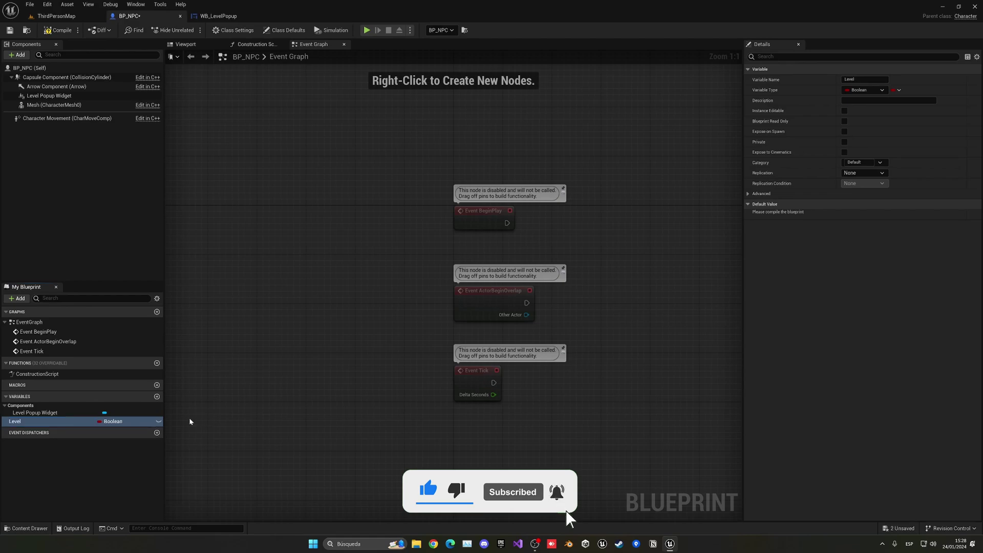
pyautogui.click(108, 421)
pyautogui.click(122, 294)
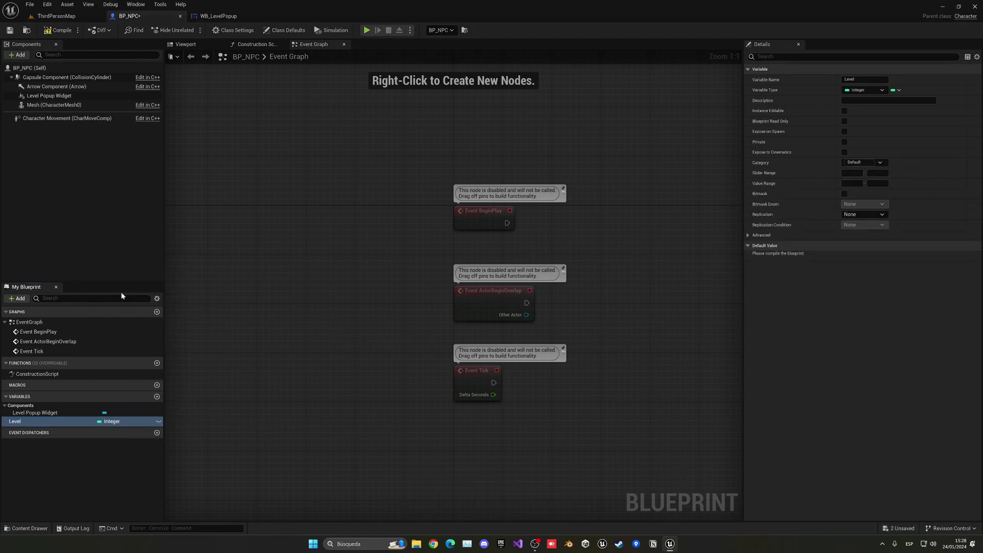
# Compile BP_NPC, set the Level variable's default value to 27 and make it Instance Editable
pyautogui.click(50, 32)
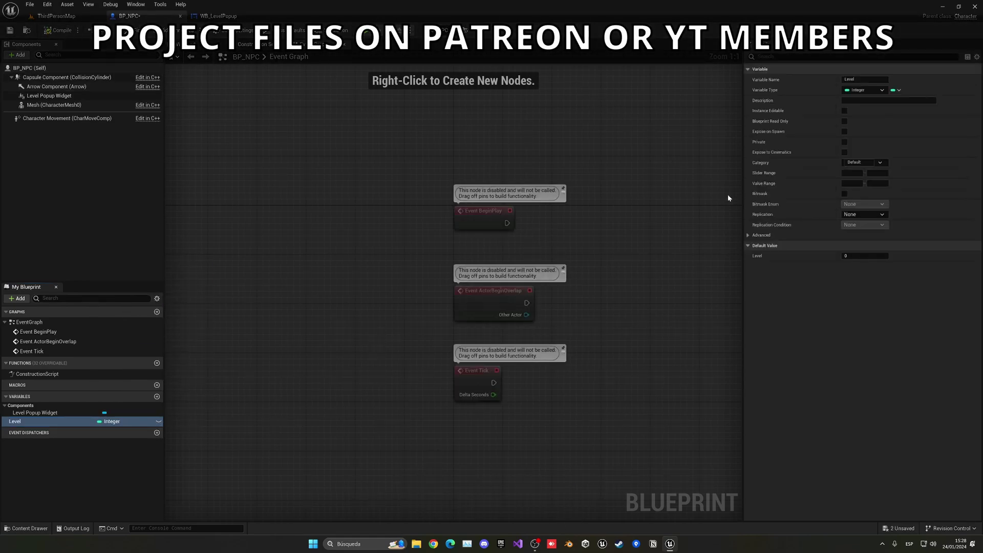
pyautogui.click(864, 255)
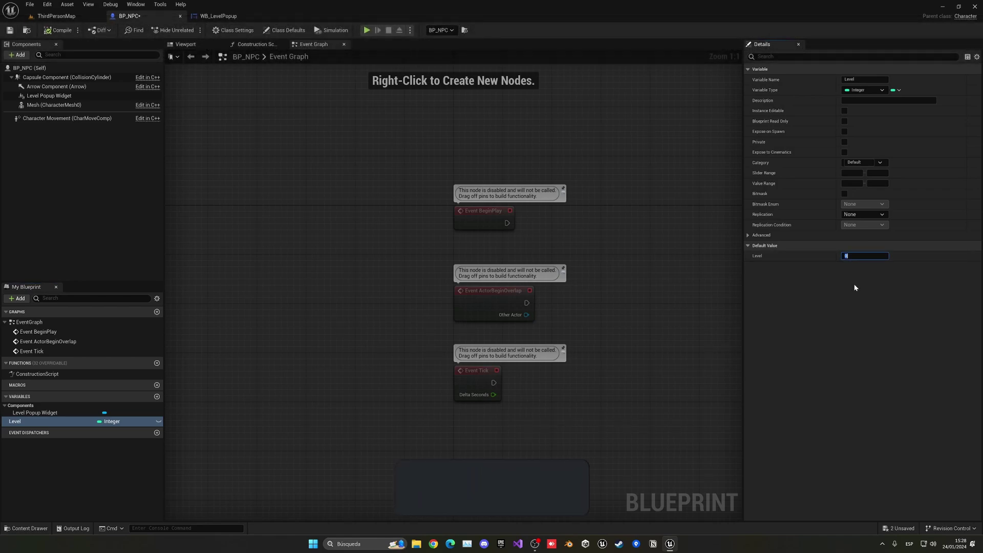
pyautogui.write('2')
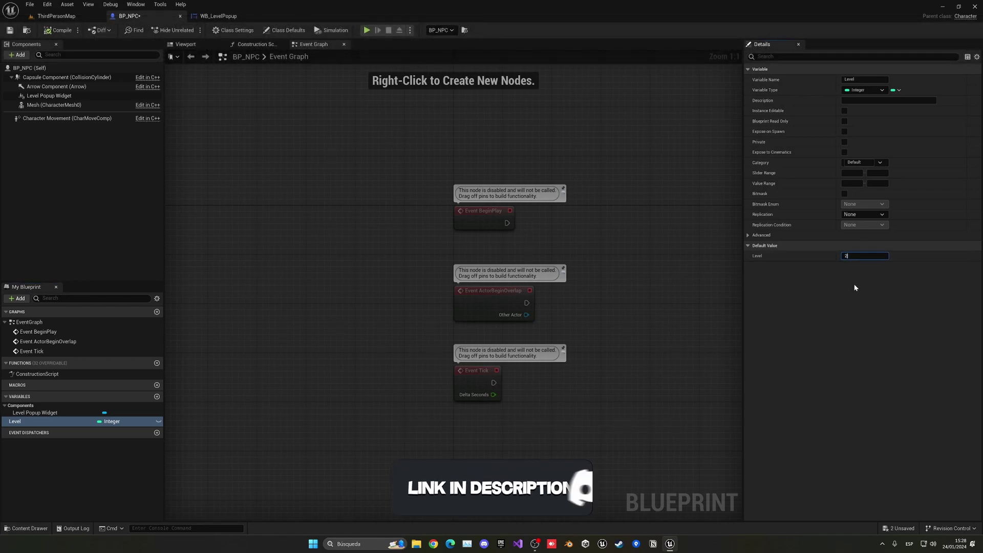
pyautogui.write('7')
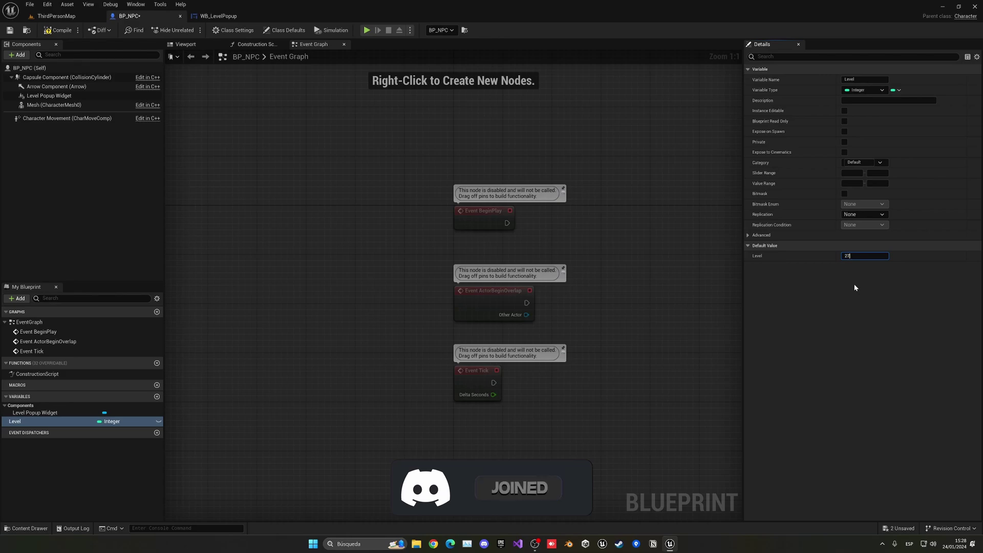
pyautogui.press('Return')
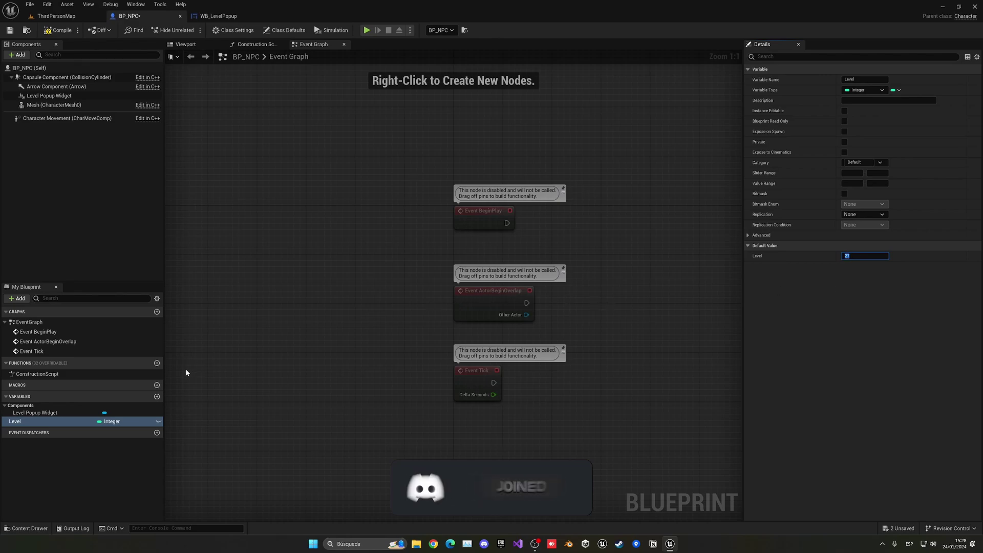
pyautogui.click(840, 133)
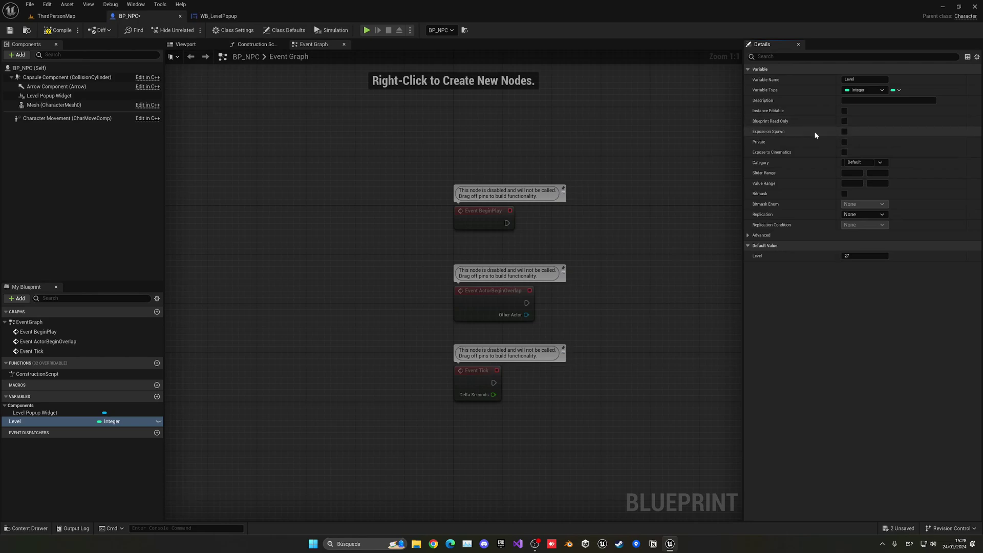
pyautogui.click(844, 111)
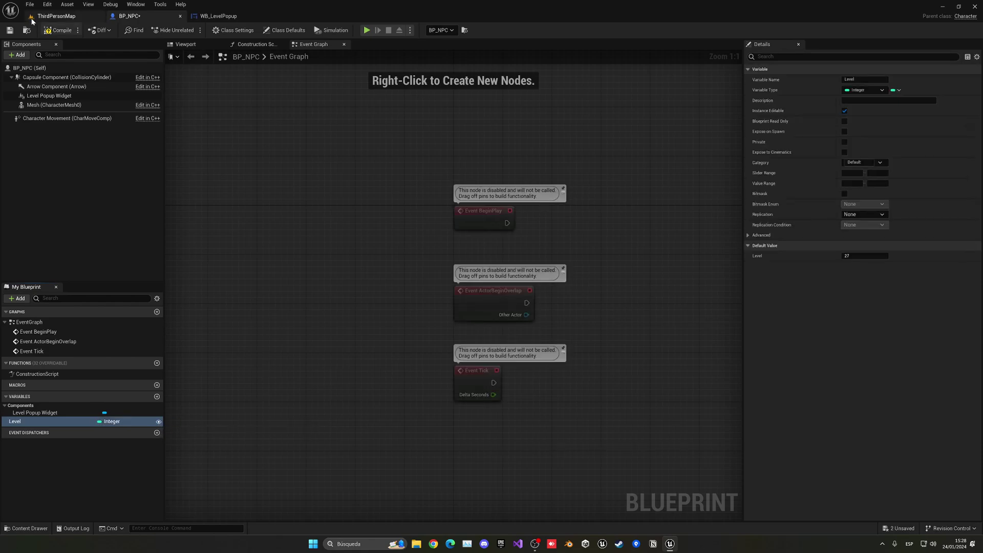
# Examine the Level property of the BP_NPC instance placed in ThirdPersonMap
pyautogui.click(59, 18)
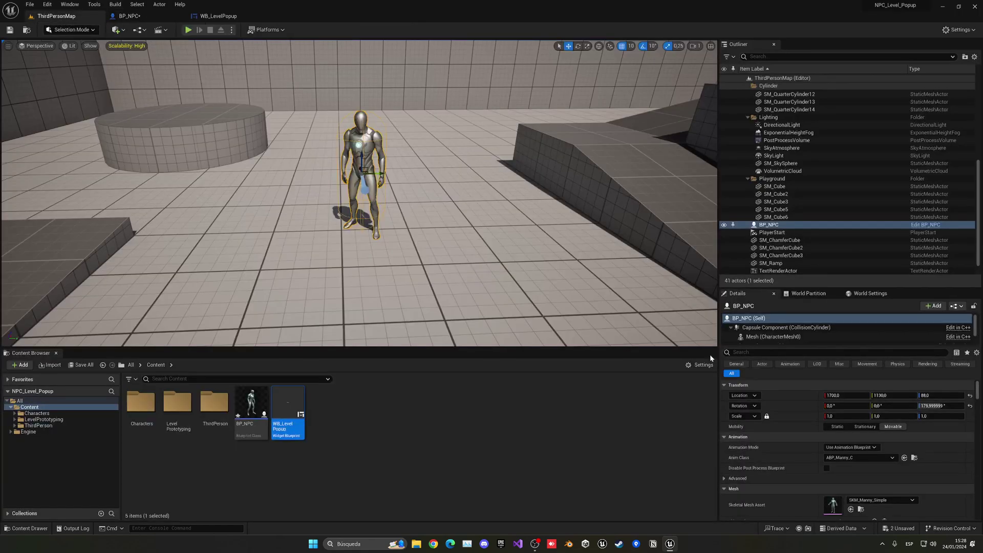
pyautogui.scroll(-1, 768, 424)
pyautogui.click(413, 205)
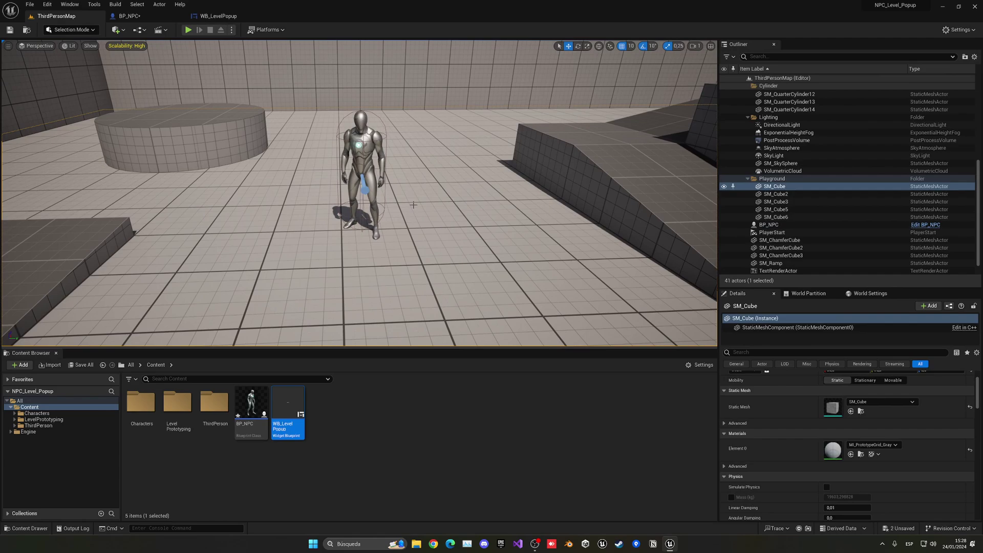
pyautogui.click(365, 154)
pyautogui.scroll(2, 788, 442)
pyautogui.scroll(-4, 789, 447)
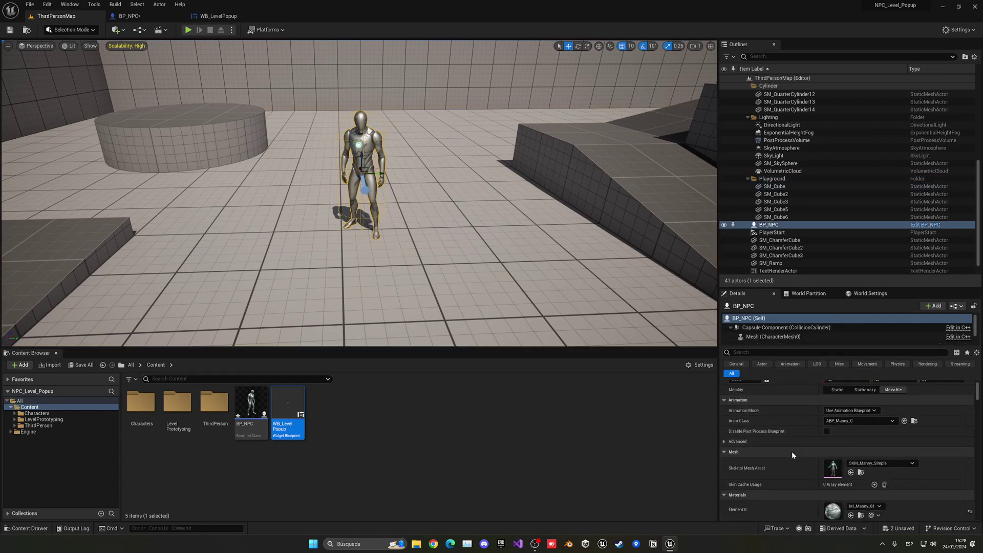
pyautogui.scroll(-2, 792, 451)
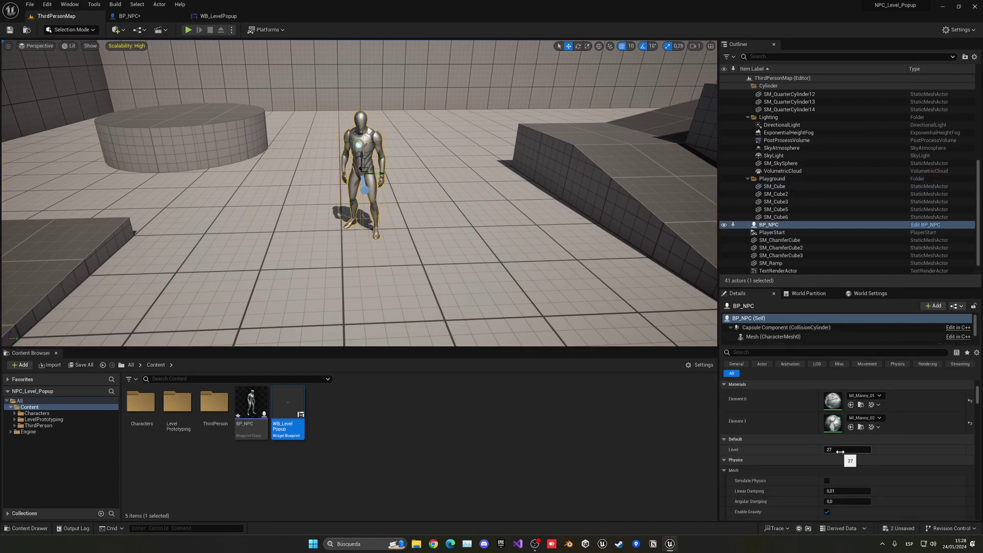
pyautogui.scroll(4, 830, 451)
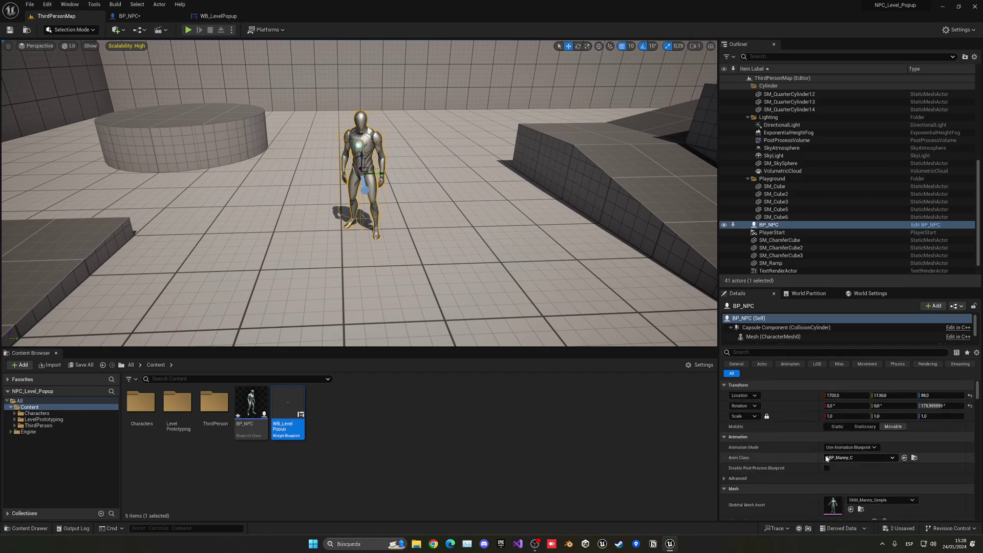
# Create a binding function for the text block's Text in WB_LevelPopup and move the Return Node farther from the Get Text node
pyautogui.click(227, 15)
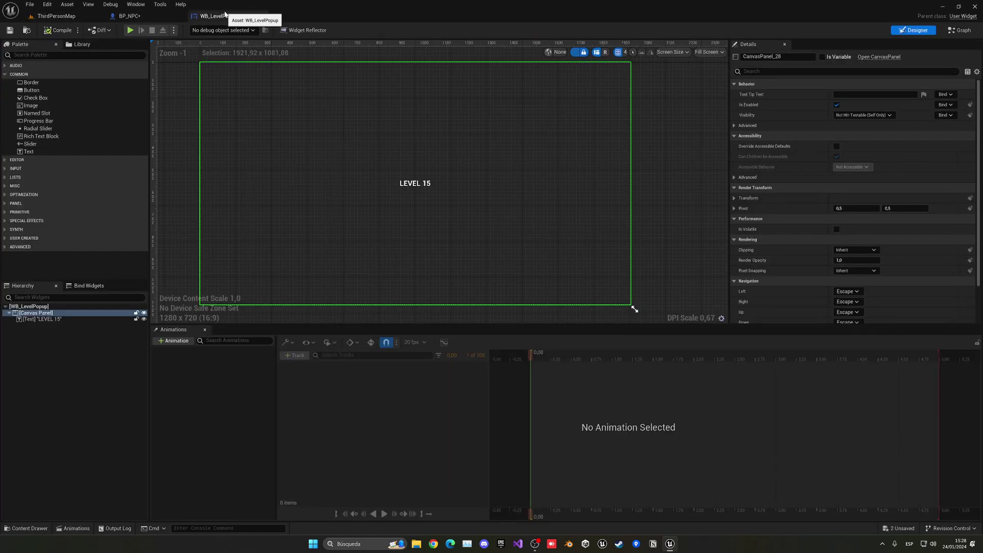
pyautogui.click(415, 183)
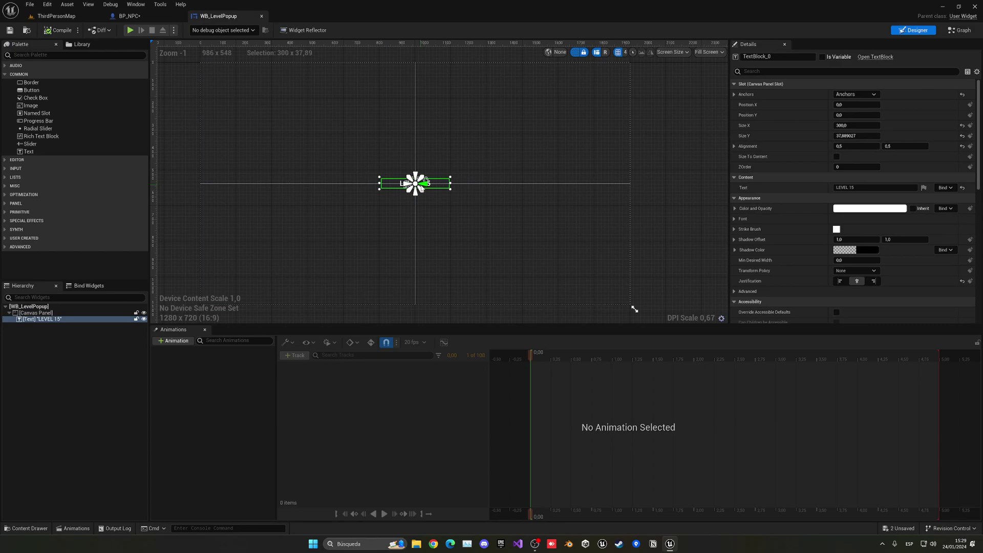
pyautogui.click(944, 188)
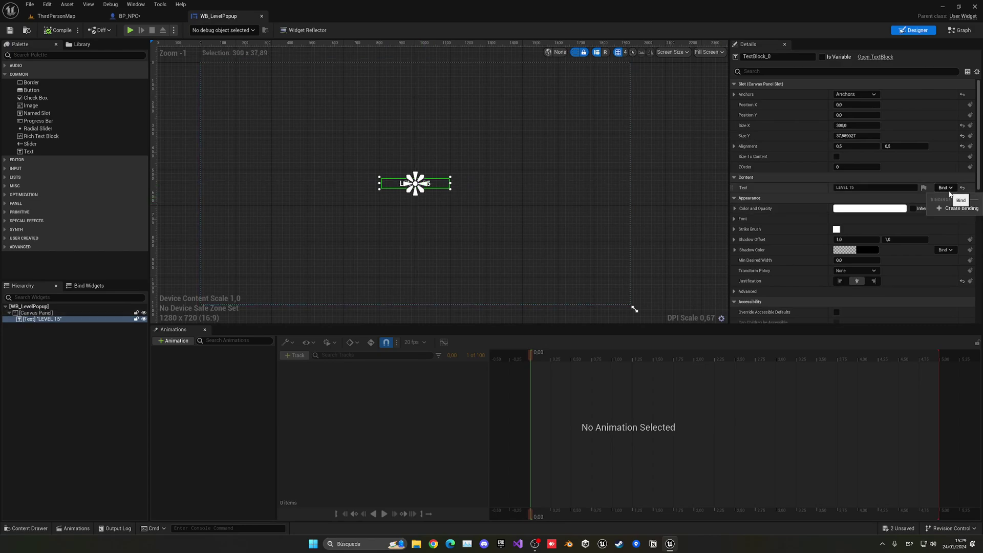
pyautogui.click(960, 215)
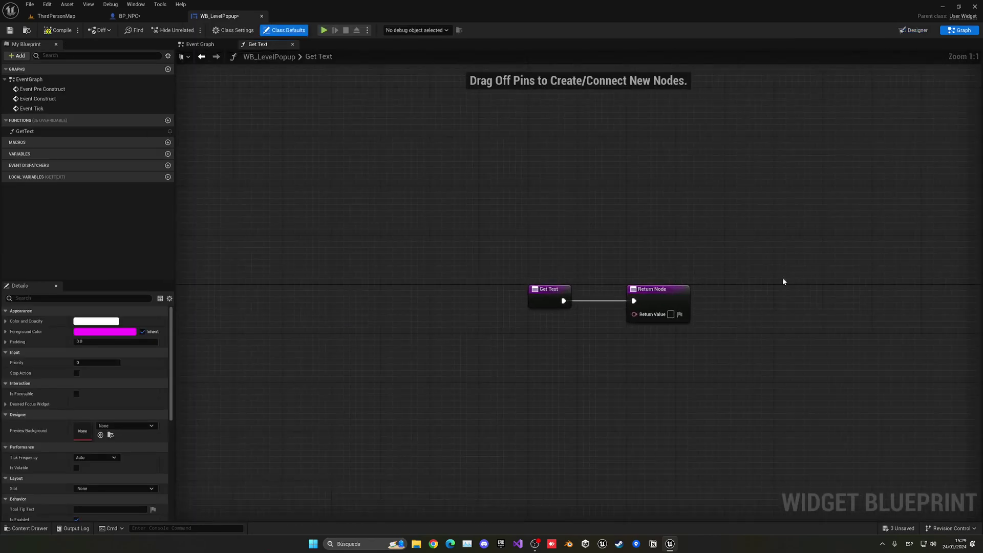
pyautogui.moveTo(485, 279); pyautogui.dragTo(650, 279)
pyautogui.moveTo(564, 324); pyautogui.dragTo(541, 266, button='right')
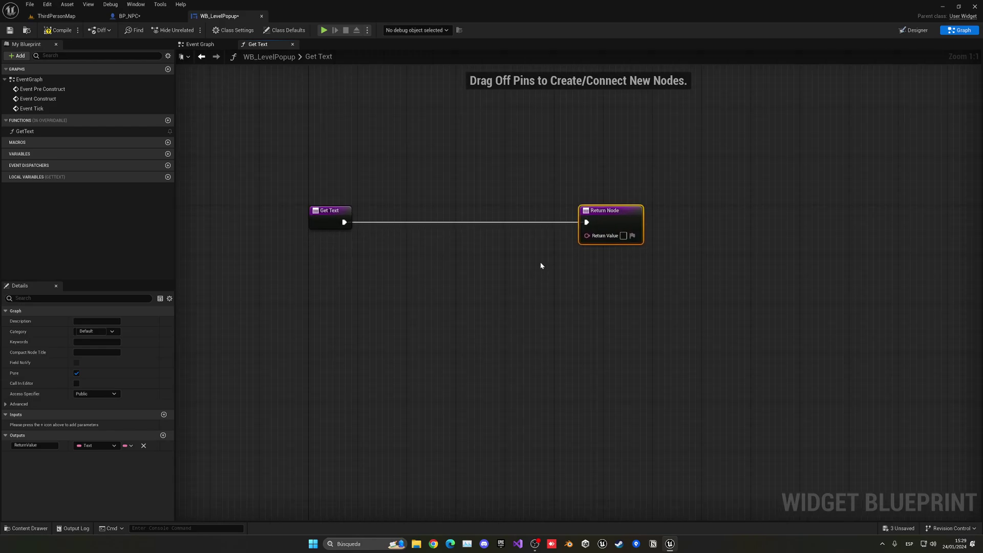
pyautogui.moveTo(587, 235); pyautogui.dragTo(516, 260)
pyautogui.click(515, 257)
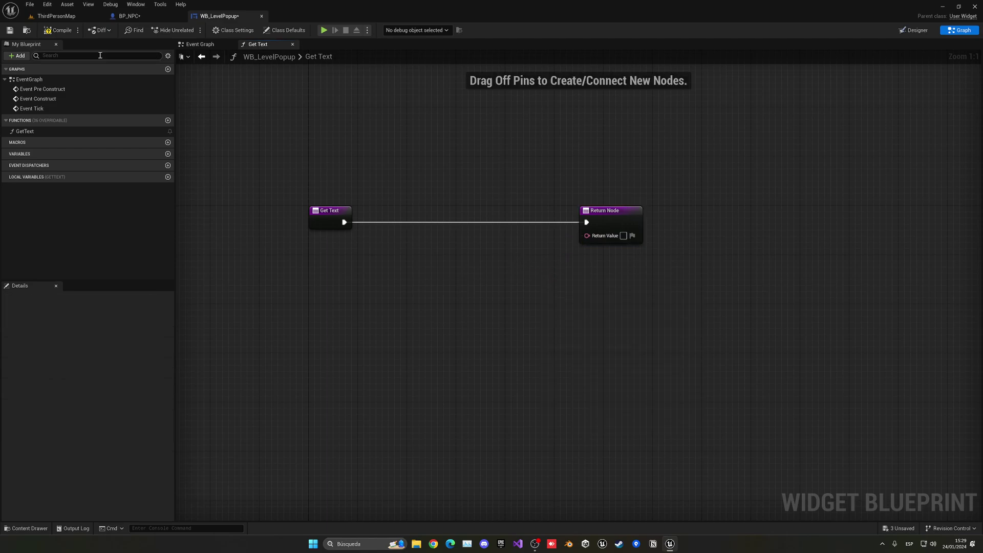
pyautogui.click(128, 17)
pyautogui.click(219, 16)
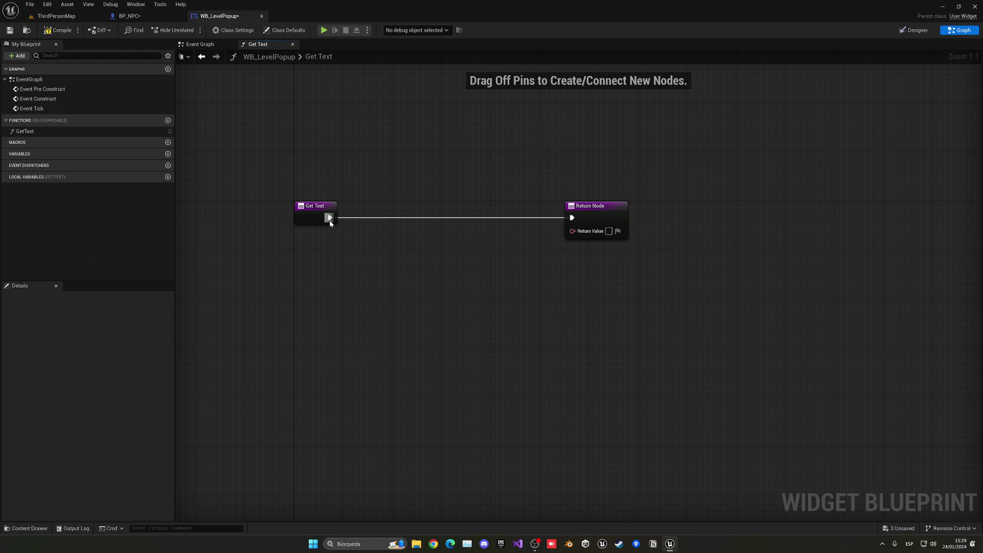
pyautogui.rightClick(308, 276)
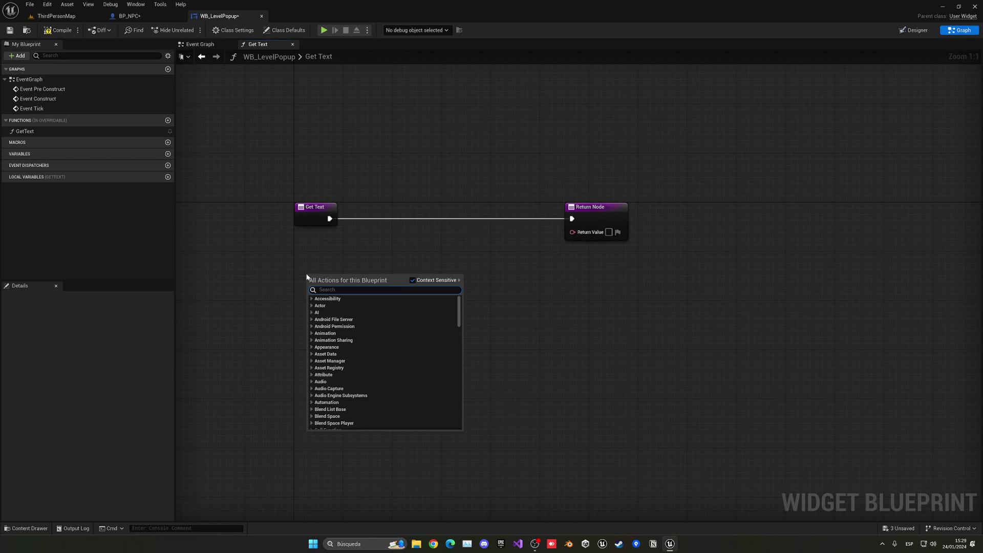
pyautogui.write('get owner')
pyautogui.click(363, 248)
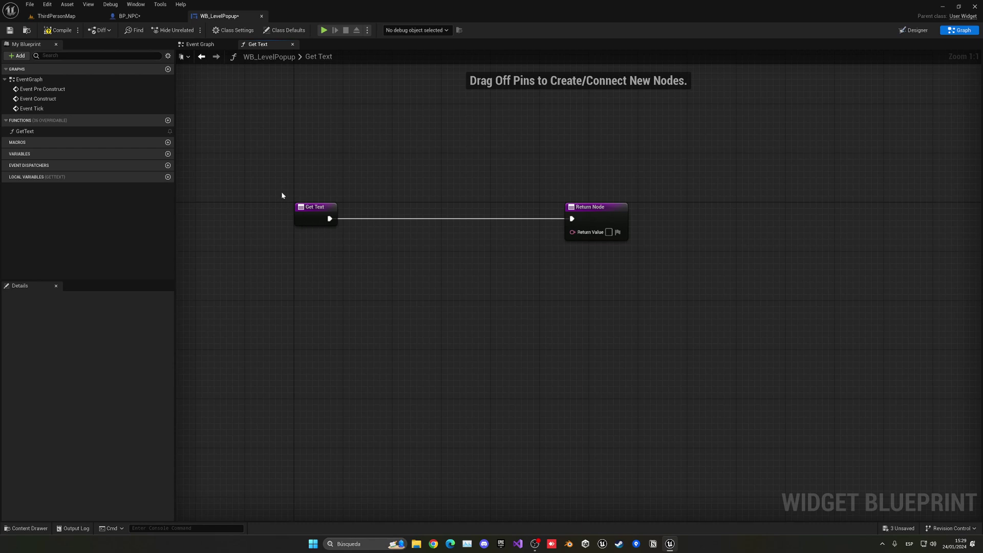
# Add a variable named Owner Blueprint to WB_LevelPopup with the type BP NPC Object Reference
pyautogui.click(168, 154)
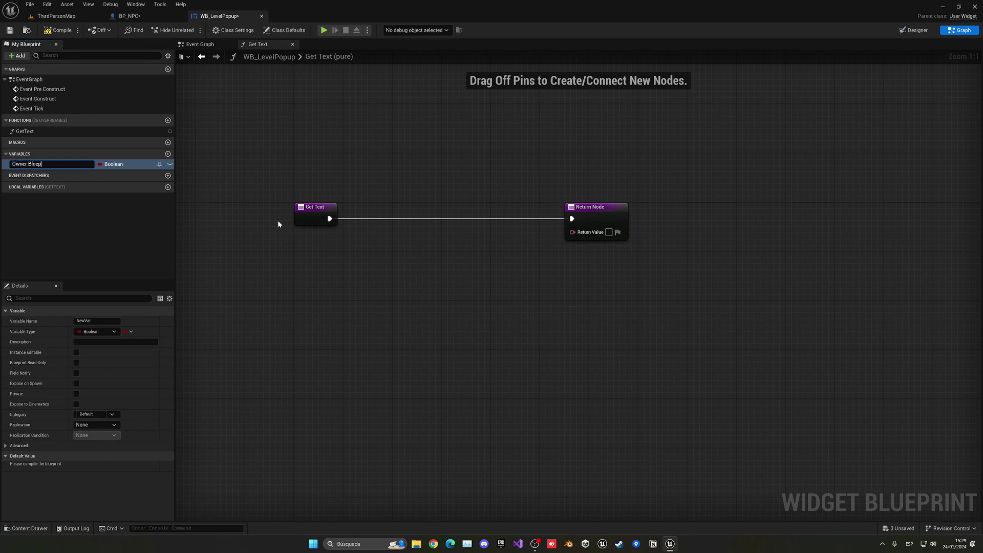
pyautogui.write('Owner Blueprint')
pyautogui.press('Return')
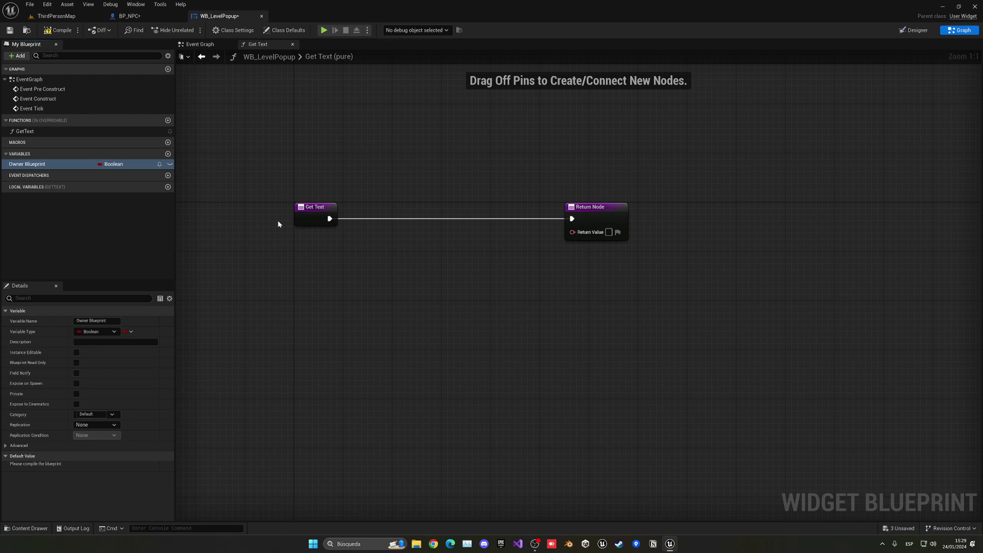
pyautogui.click(126, 163)
pyautogui.write('bp_npc')
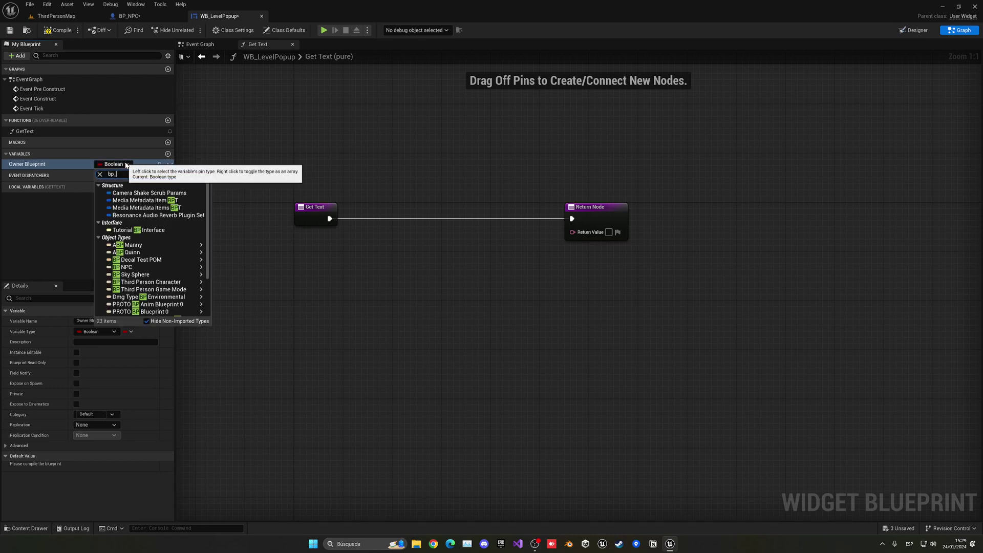
pyautogui.moveTo(144, 194)
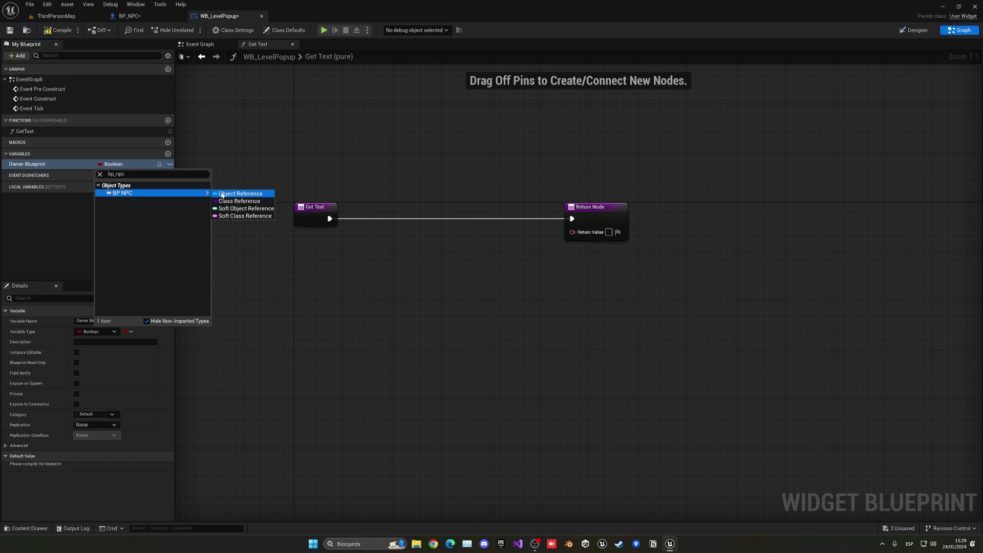
pyautogui.click(233, 194)
# Place an Owner Blueprint getter in the Get Text graph, get Level from it, and straighten the connection between the two nodes
pyautogui.moveTo(41, 164); pyautogui.dragTo(380, 224)
pyautogui.click(345, 266)
pyautogui.write('get ')
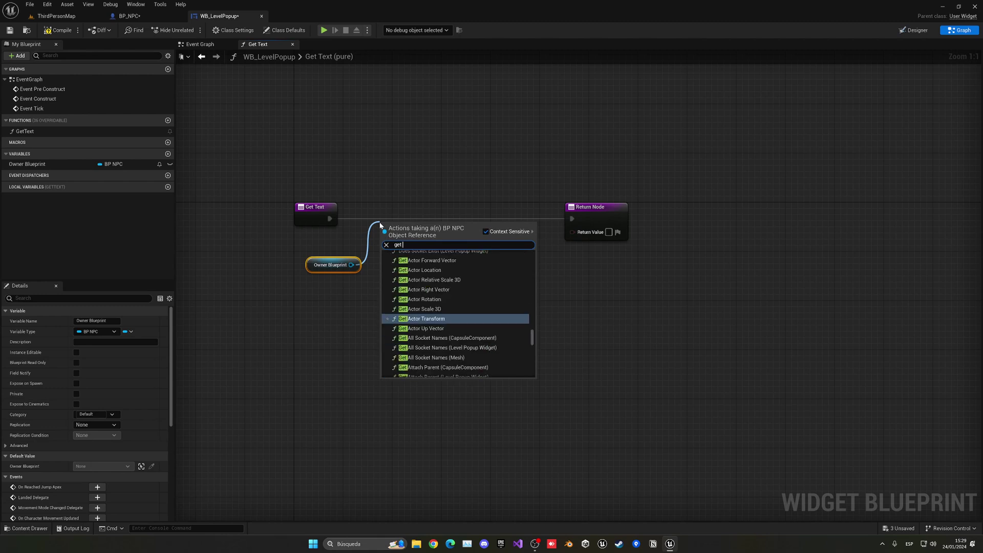
pyautogui.write('level')
pyautogui.scroll(-10, 415, 321)
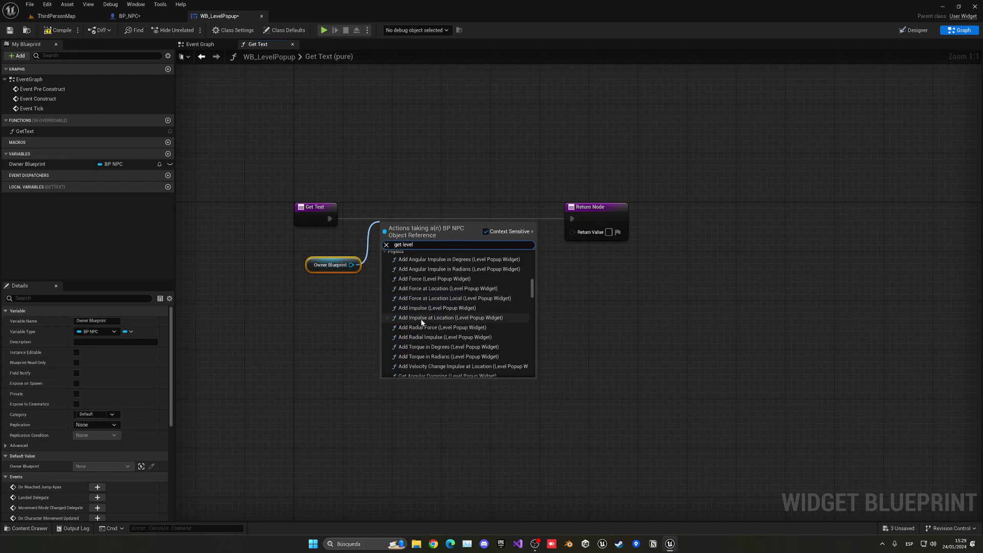
pyautogui.scroll(-10, 421, 321)
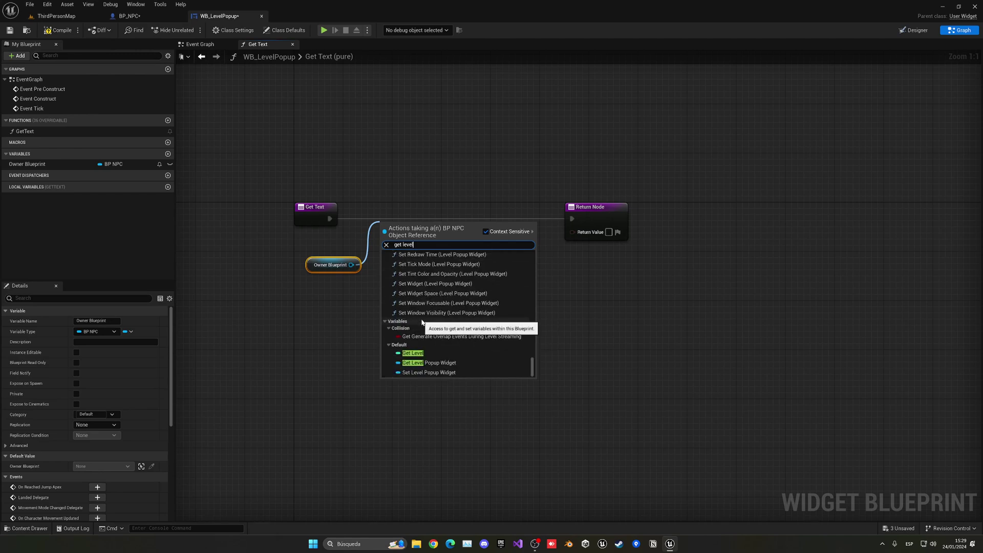
pyautogui.click(413, 352)
pyautogui.moveTo(409, 245); pyautogui.dragTo(409, 277)
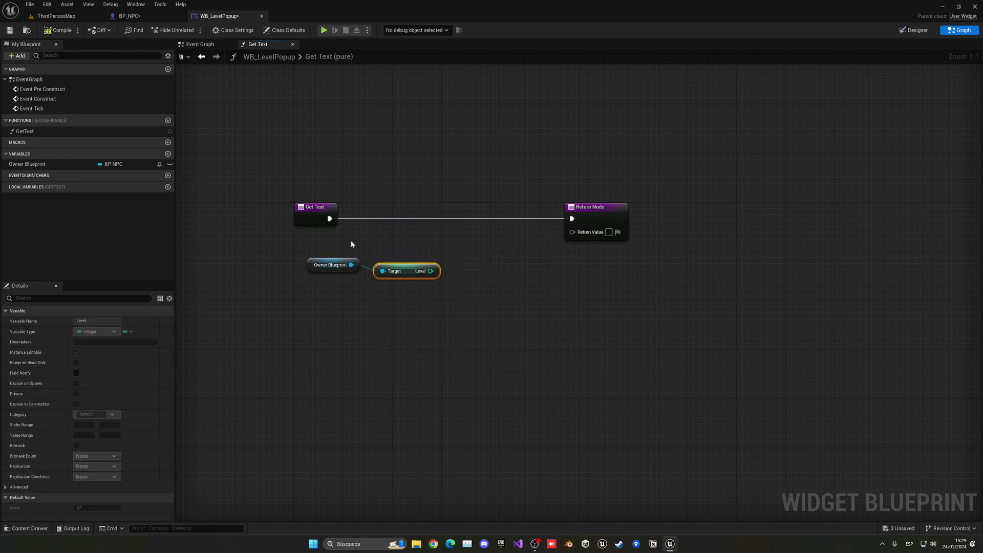
pyautogui.moveTo(351, 242); pyautogui.dragTo(397, 285)
pyautogui.press('q')
pyautogui.click(397, 286)
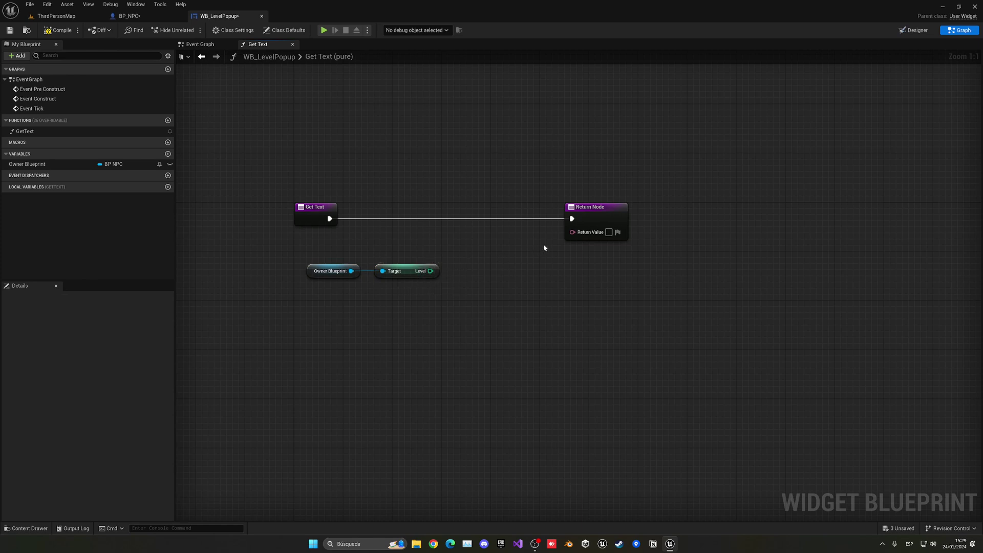
# Check the text block's placeholder wording in the widget designer, and return to the Get Text graph
pyautogui.moveTo(430, 271); pyautogui.dragTo(539, 264)
pyautogui.click(898, 88)
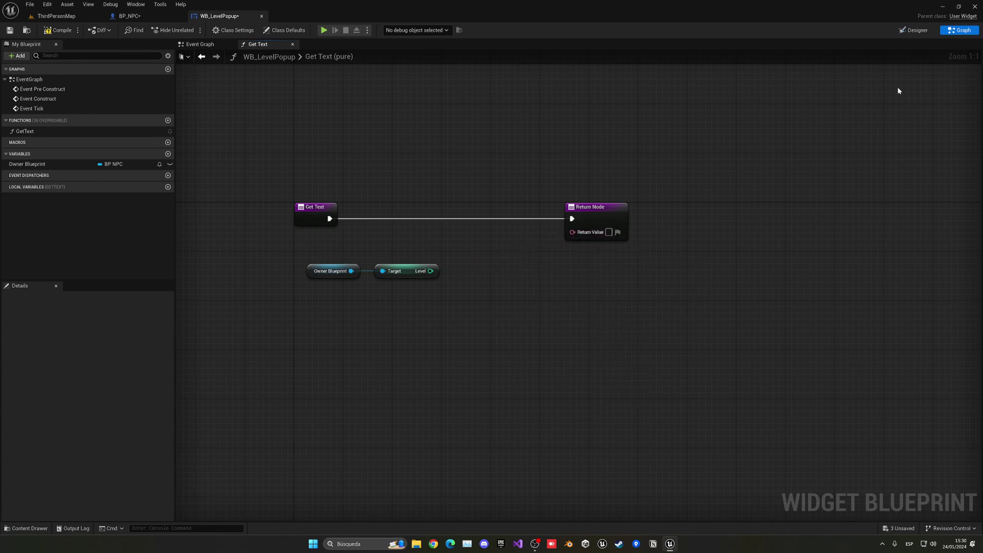
pyautogui.click(914, 30)
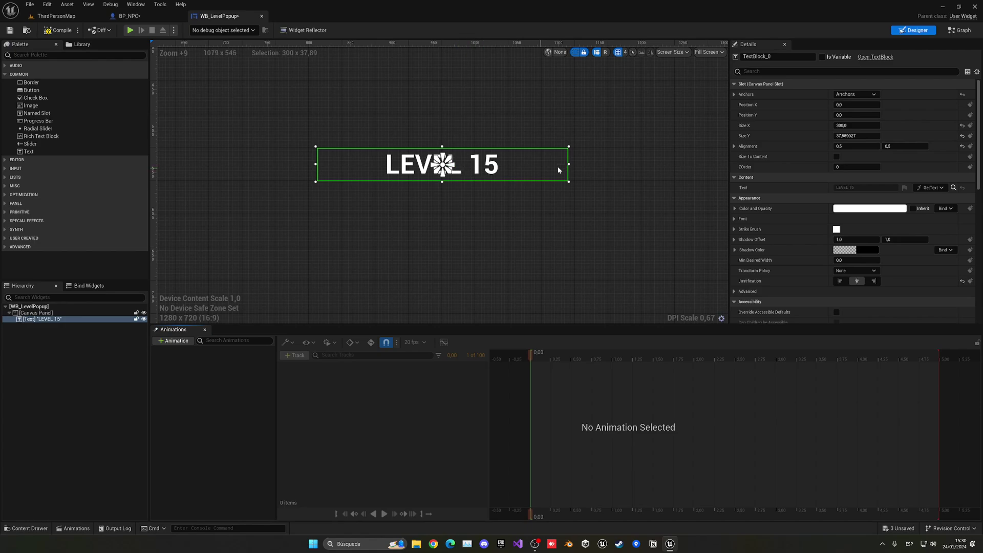
pyautogui.click(959, 30)
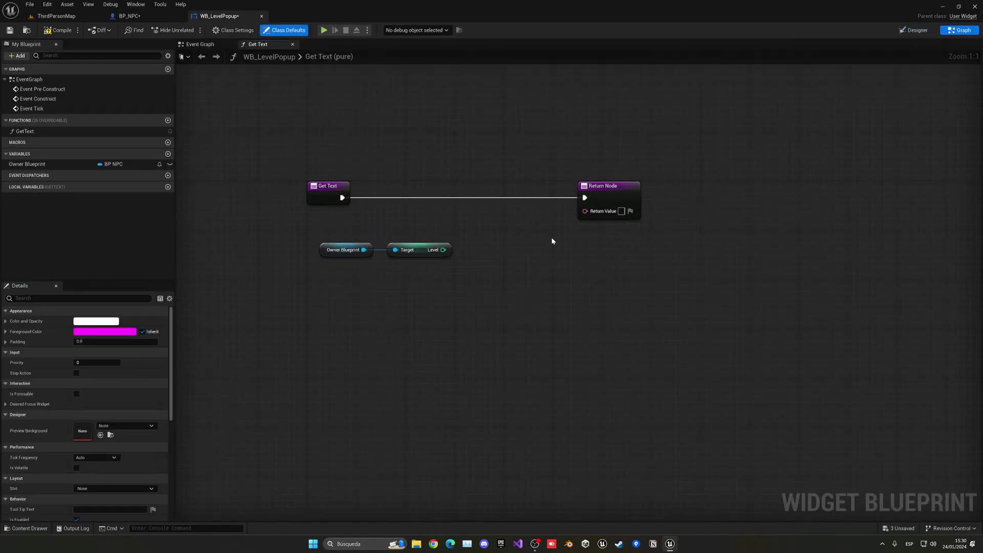
# Add a Format Text node feeding the Return Node's Return Value and set its format to LEVEL {Level}
pyautogui.moveTo(585, 211); pyautogui.dragTo(555, 255)
pyautogui.write('for')
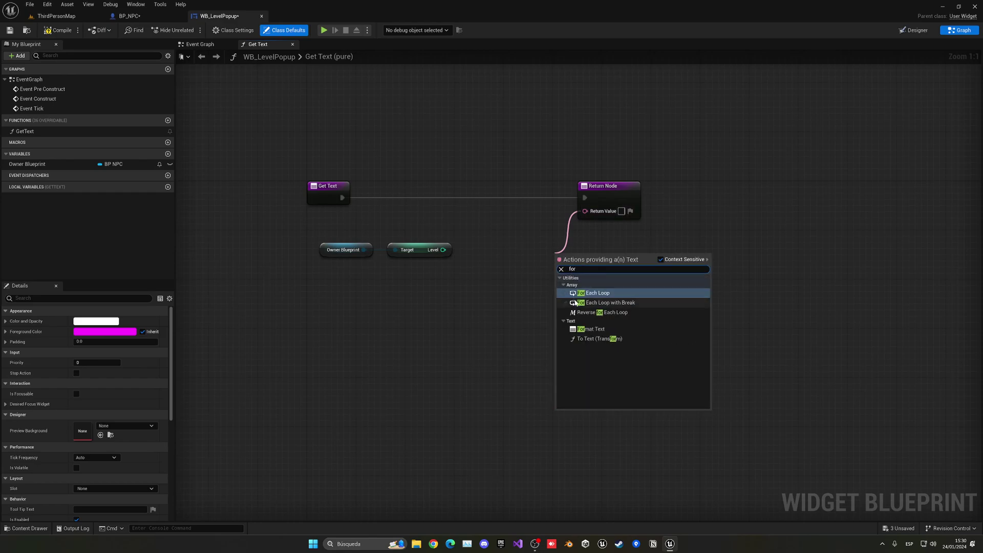
pyautogui.click(589, 329)
pyautogui.moveTo(595, 256); pyautogui.dragTo(575, 240)
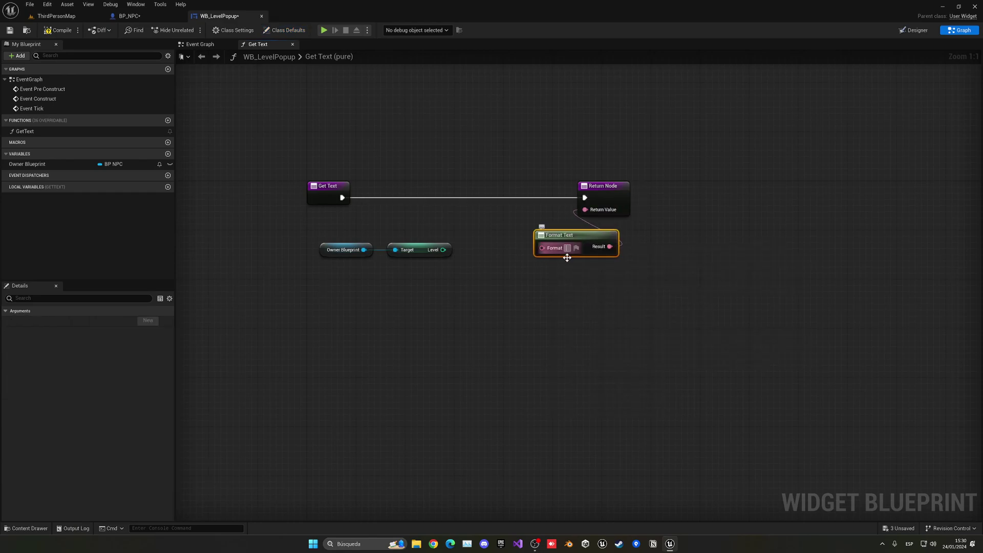
pyautogui.click(567, 248)
pyautogui.write('LEVEL ')
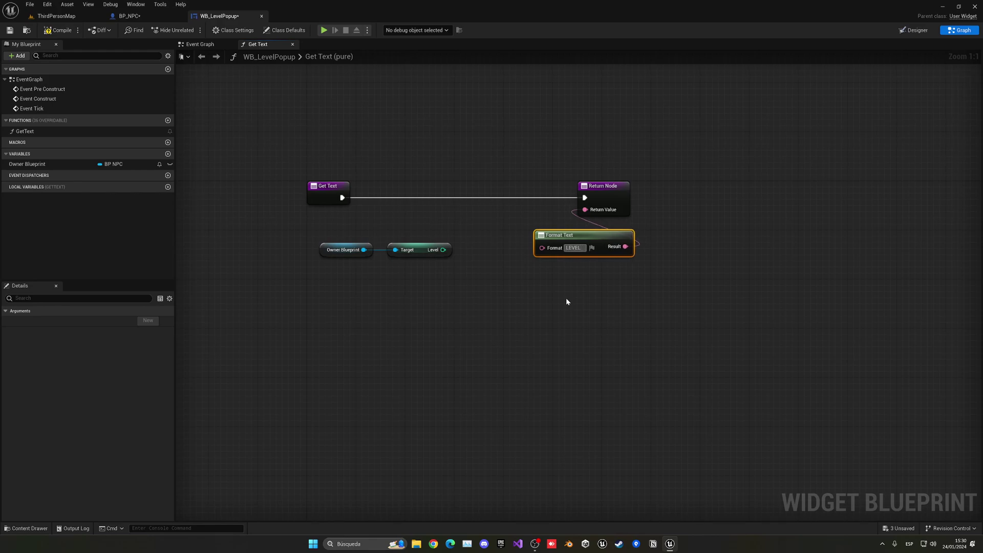
pyautogui.write('{Level')
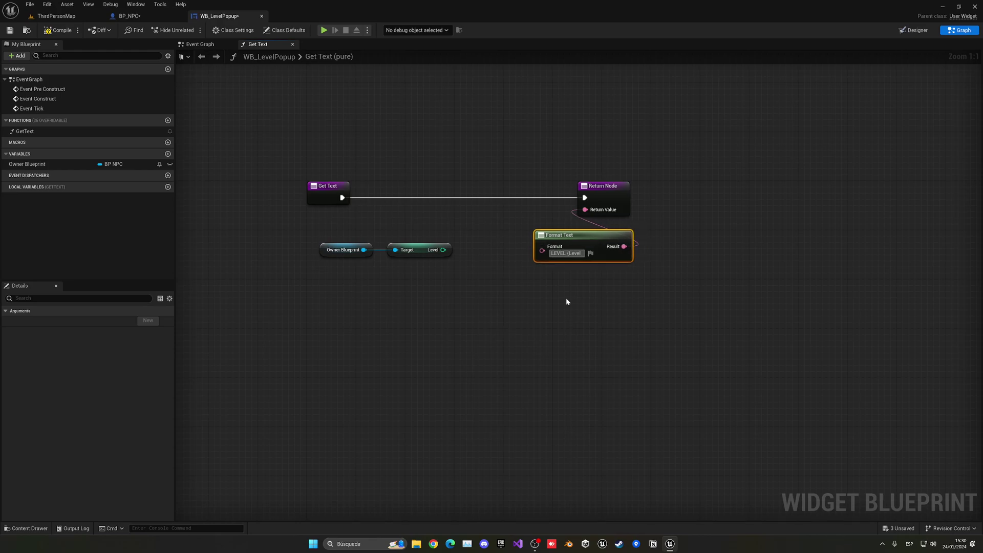
pyautogui.write('}')
pyautogui.press('Return')
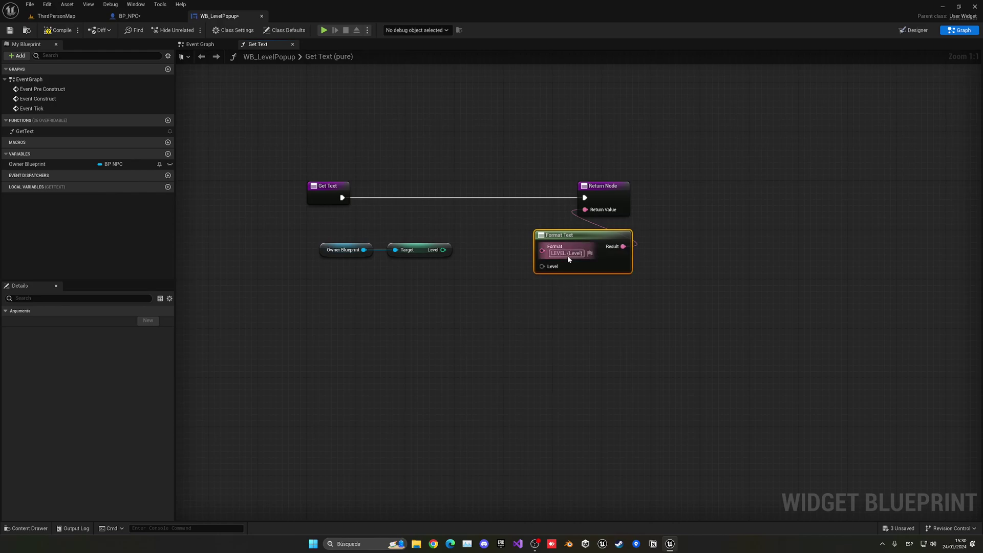
pyautogui.moveTo(567, 254); pyautogui.dragTo(583, 253)
pyautogui.click(541, 267)
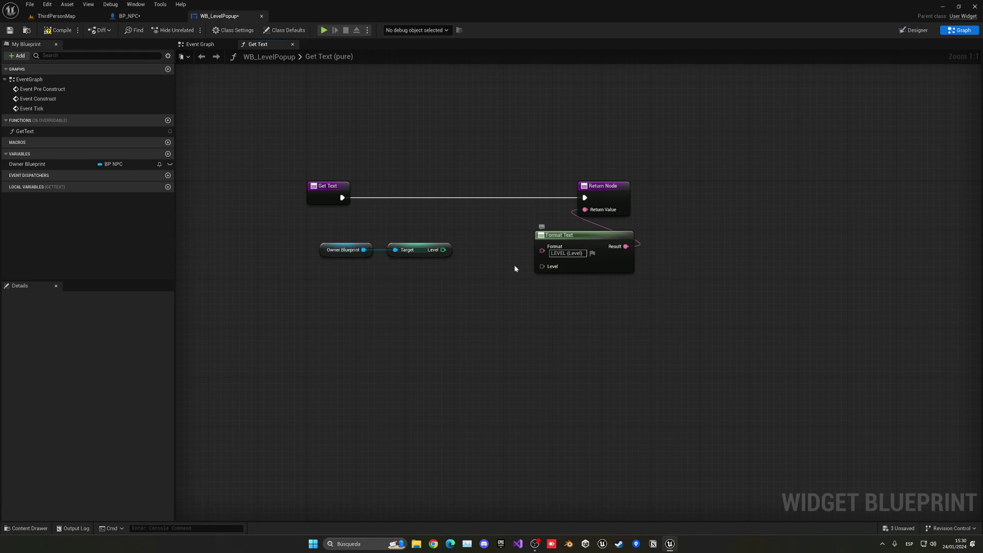
# Connect the Level output to Format Text's Level input and move the two getter nodes closer to it
pyautogui.moveTo(440, 249); pyautogui.dragTo(554, 265)
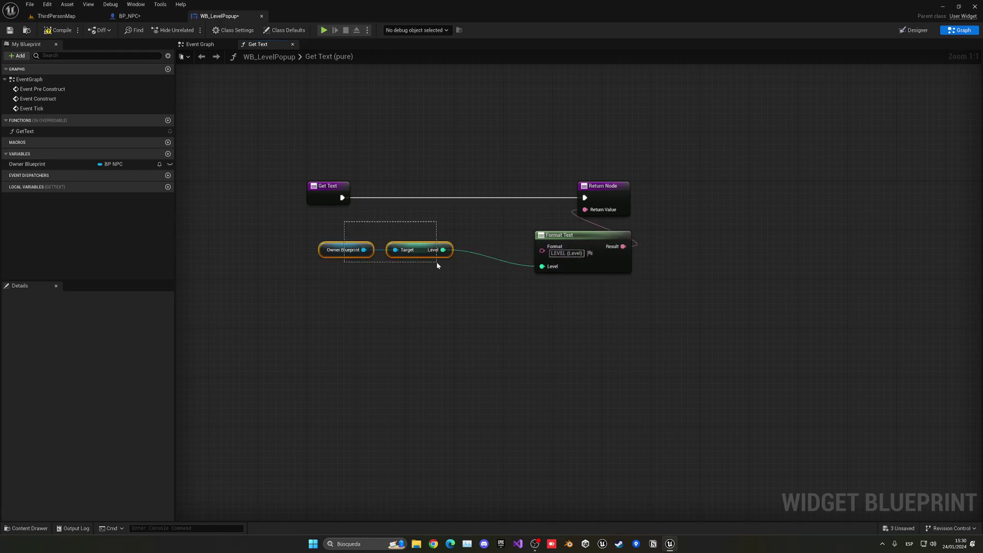
pyautogui.moveTo(437, 263); pyautogui.dragTo(437, 263)
pyautogui.moveTo(407, 250); pyautogui.dragTo(489, 270)
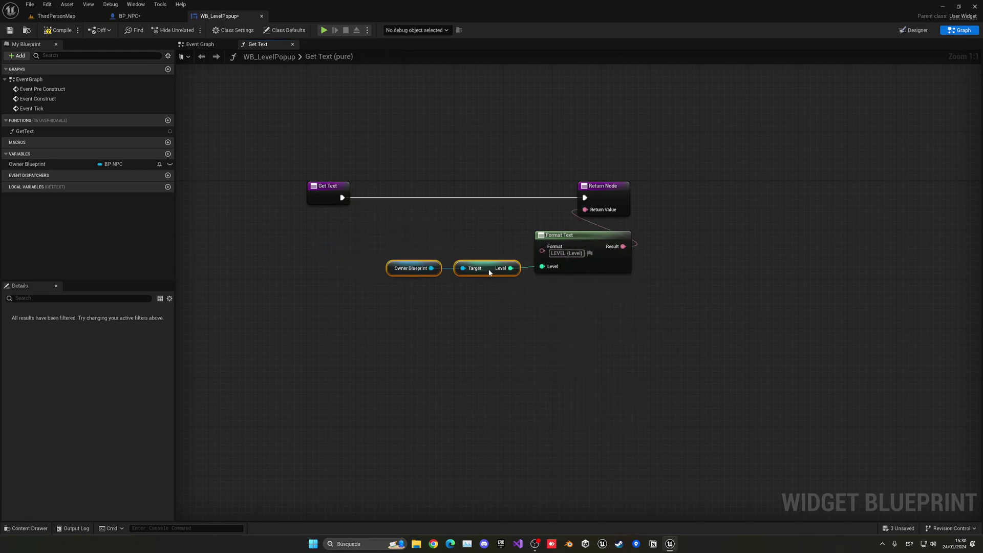
pyautogui.click(507, 286)
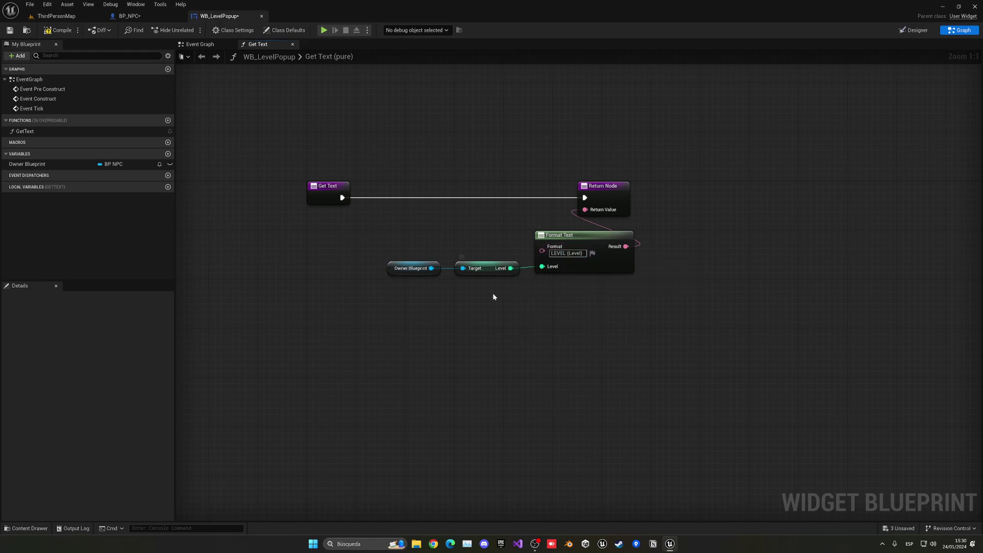
# Space the Format Text chain away from the Return Node, straighten its connections, and compile and save WB_LevelPopup
pyautogui.moveTo(388, 175); pyautogui.dragTo(630, 307)
pyautogui.moveTo(606, 199)
pyautogui.mouseDown()
pyautogui.moveTo(531, 199)
pyautogui.moveTo(620, 203)
pyautogui.mouseUp()
pyautogui.click(531, 158)
pyautogui.click(616, 265)
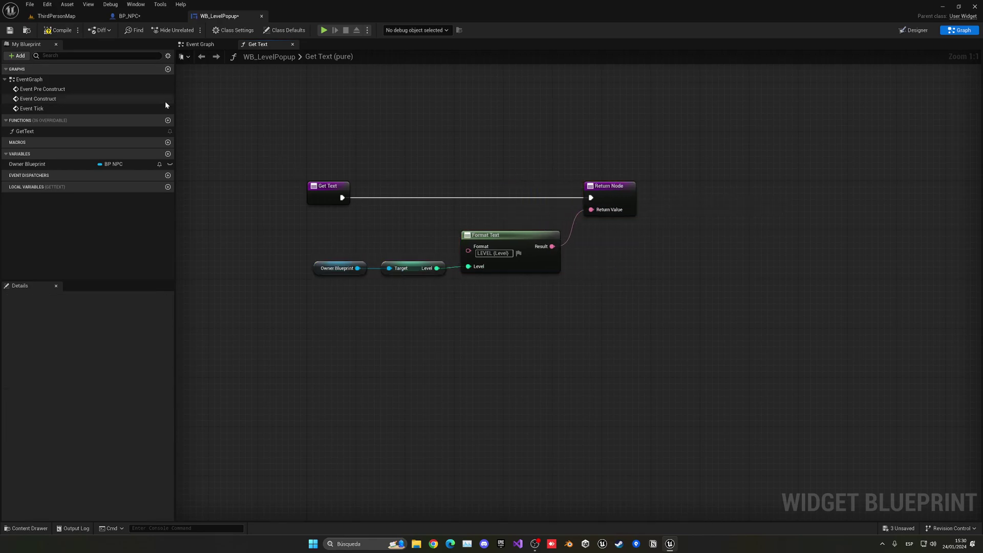
pyautogui.moveTo(329, 255); pyautogui.dragTo(475, 325)
pyautogui.press('q')
pyautogui.click(475, 324)
pyautogui.click(62, 32)
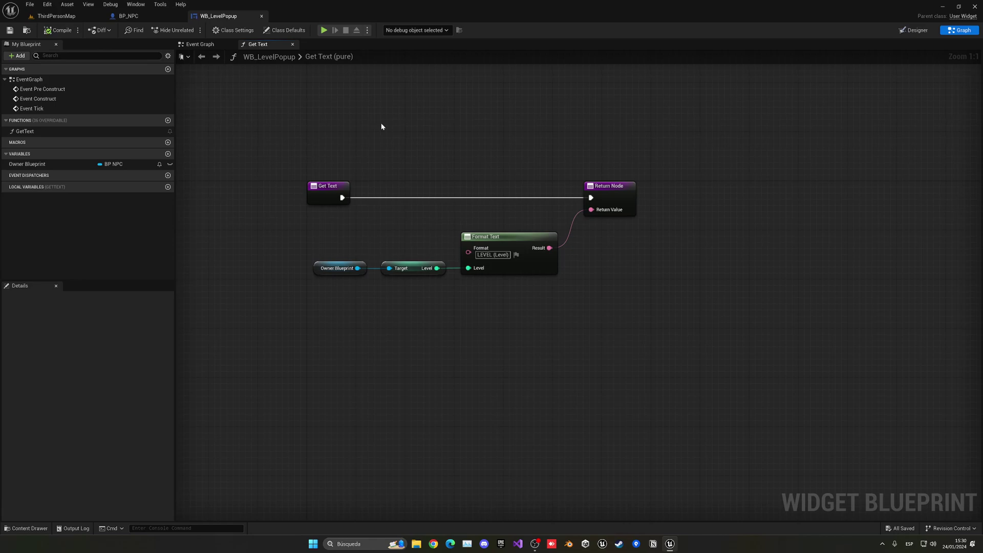
# Delete Event ActorBeginOverlap and Event Tick from BP_NPC's Event Graph and place a Level Popup Widget reference below Event BeginPlay
pyautogui.click(328, 262)
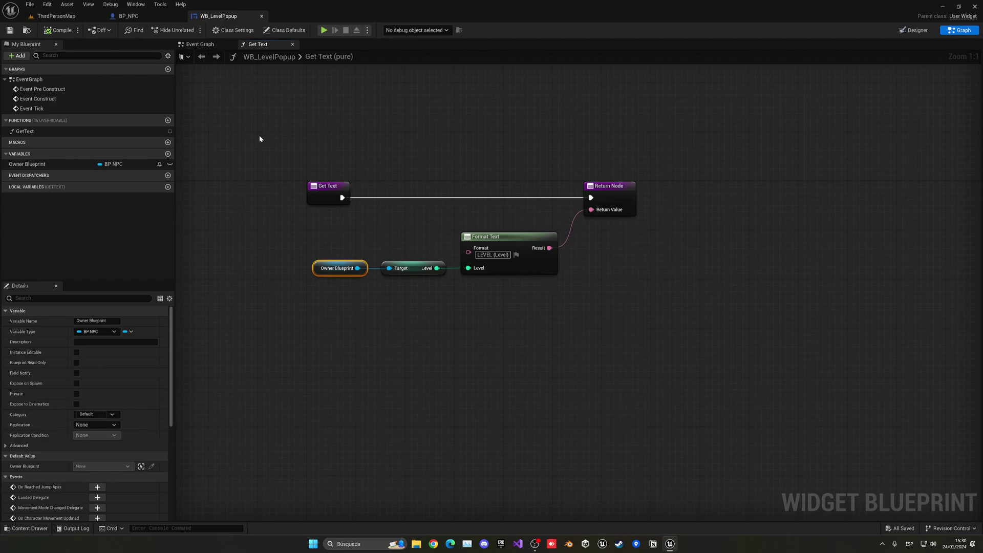
pyautogui.click(135, 17)
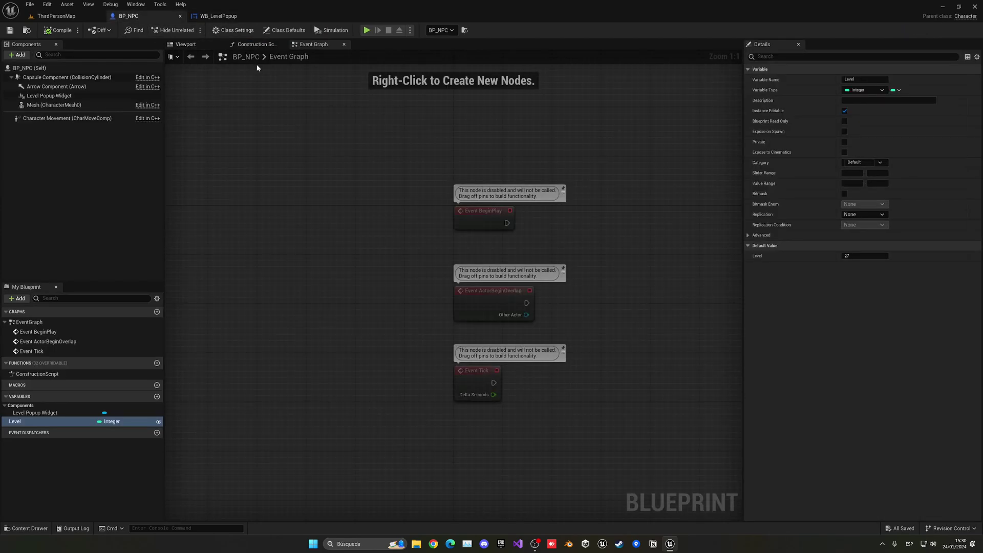
pyautogui.moveTo(353, 238); pyautogui.dragTo(511, 394)
pyautogui.press('Delete')
pyautogui.moveTo(396, 151); pyautogui.dragTo(333, 158, button='right')
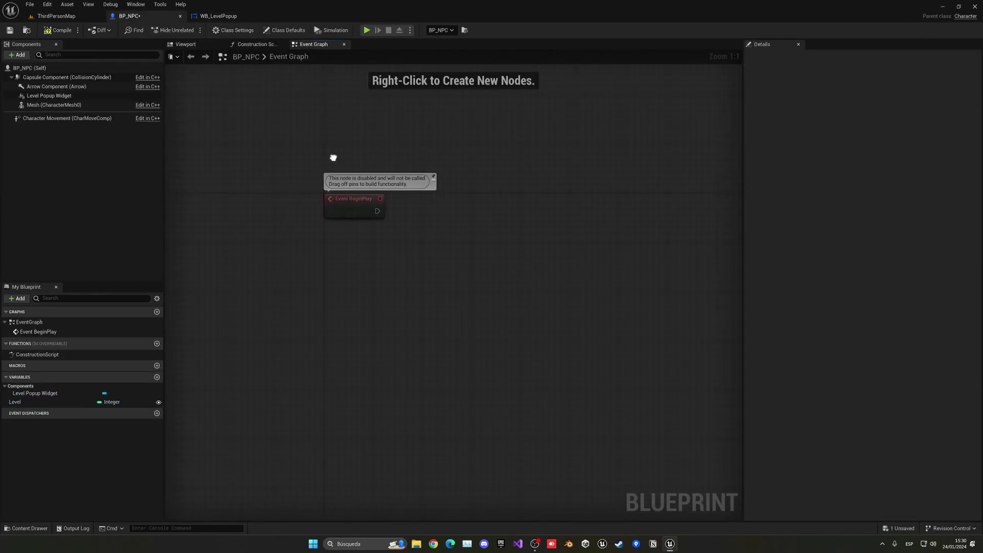
pyautogui.moveTo(48, 96); pyautogui.dragTo(413, 246)
pyautogui.write('get')
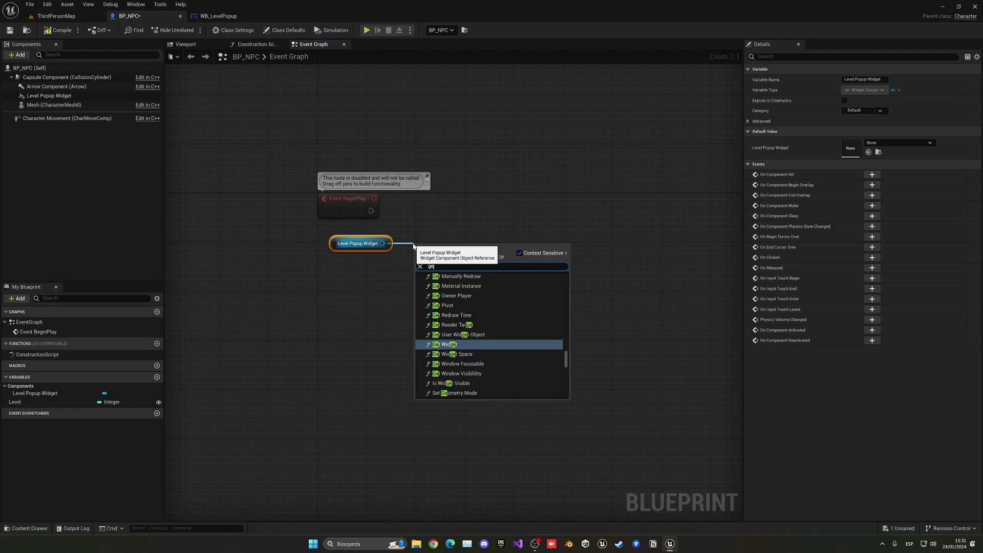
pyautogui.press('BackSpace')
pyautogui.press('BackSpace')
pyautogui.press('BackSpace')
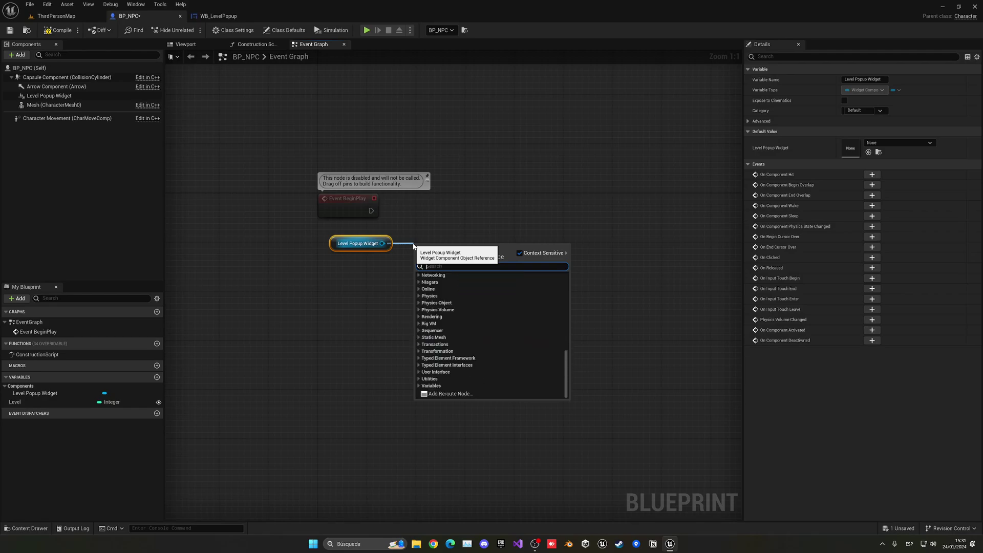
pyautogui.write('set owner')
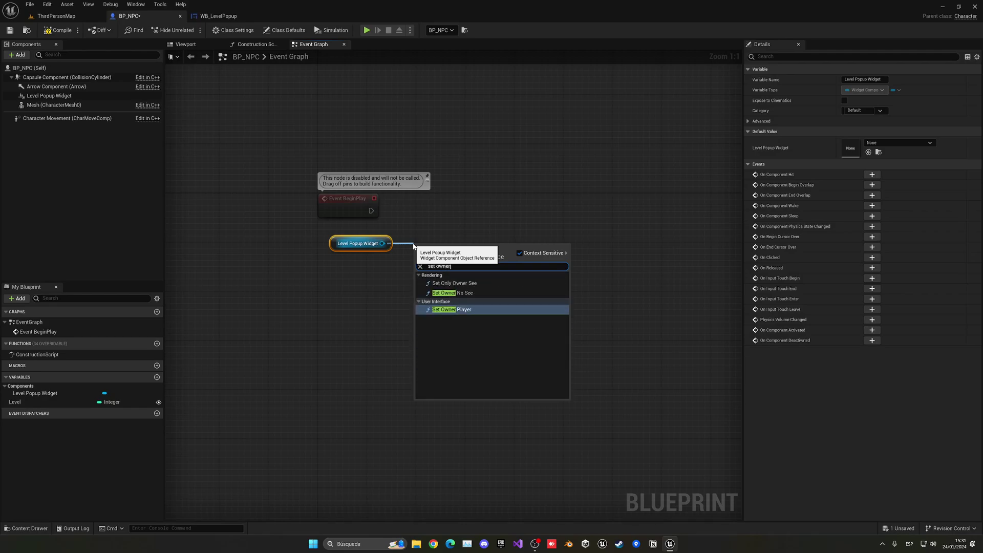
pyautogui.click(428, 237)
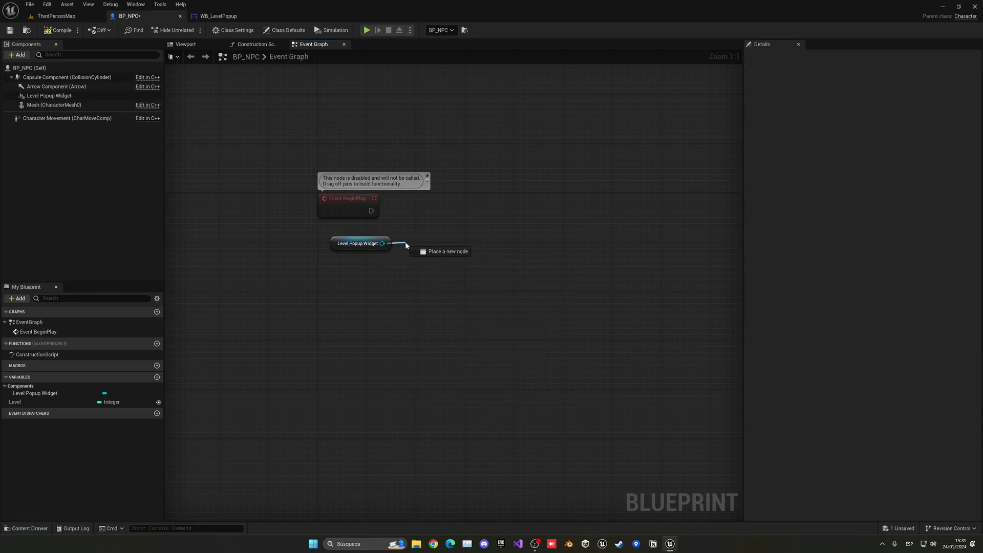
# Add a Get Widget node from the Level Popup Widget reference and straighten the connection between them
pyautogui.moveTo(406, 246); pyautogui.dragTo(406, 245)
pyautogui.write('get')
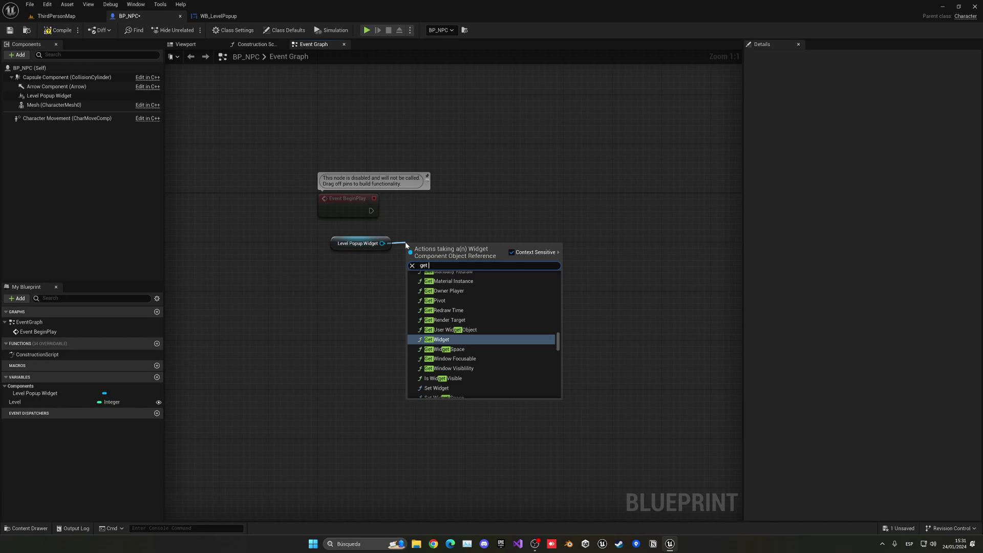
pyautogui.write(' wid')
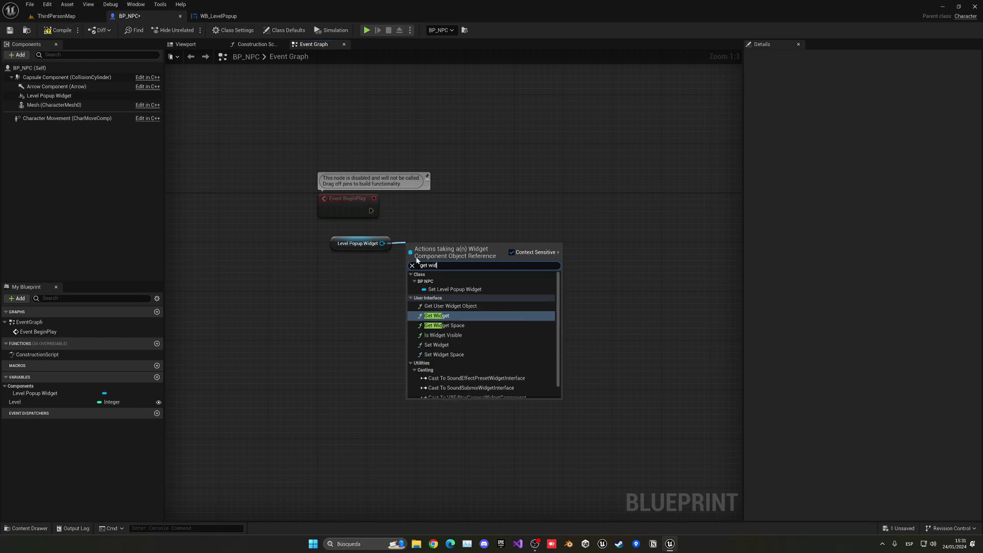
pyautogui.click(447, 316)
pyautogui.moveTo(386, 245); pyautogui.dragTo(441, 266)
pyautogui.press('q')
pyautogui.click(463, 235)
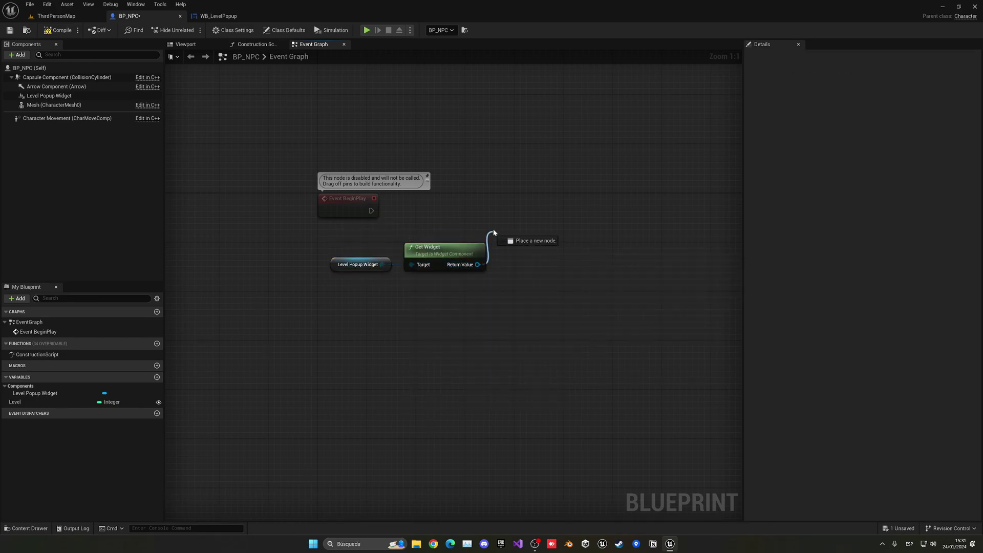
# Add a Cast To WB_LevelPopup node from Get Widget's Return Value
pyautogui.moveTo(493, 232); pyautogui.dragTo(495, 229)
pyautogui.write('cast to')
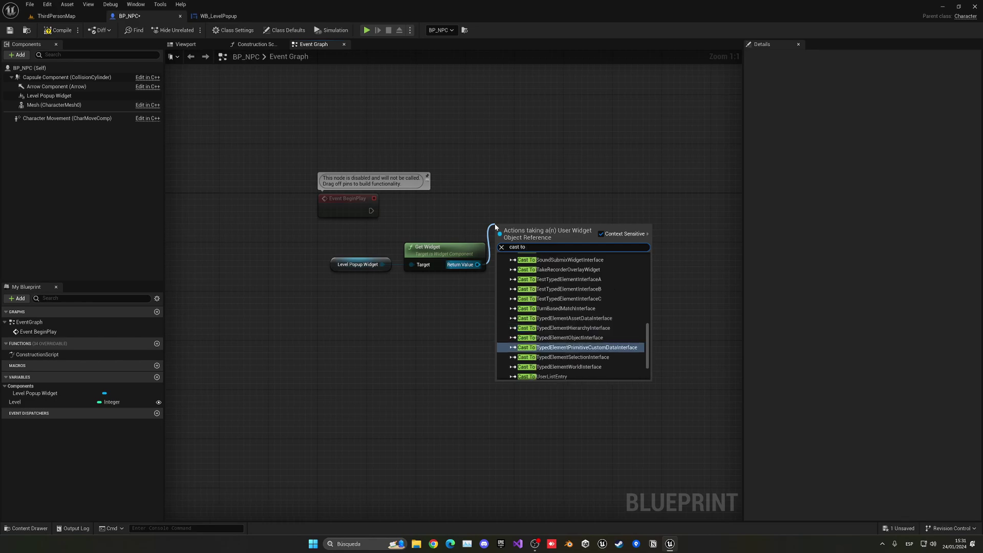
pyautogui.write(' wb')
pyautogui.press('Return')
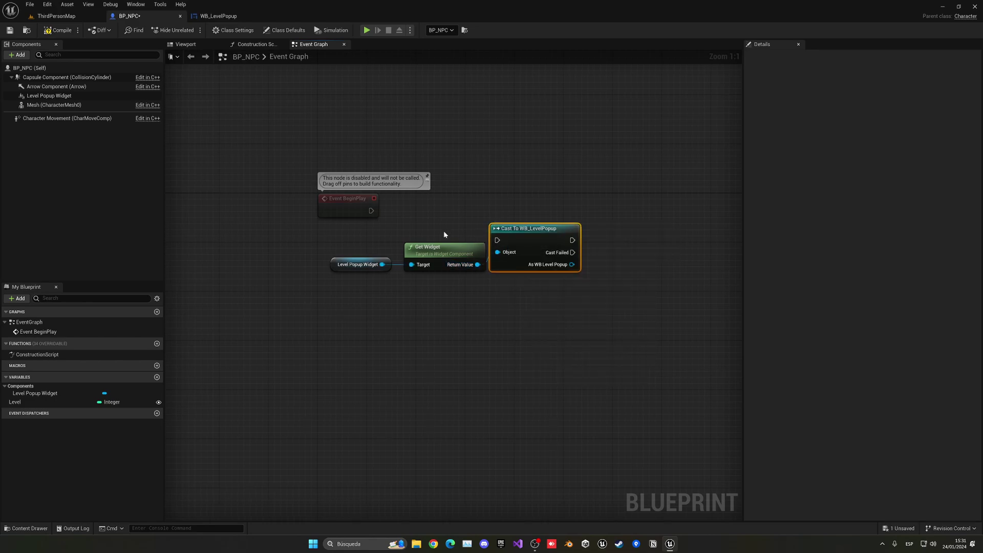
# Connect Event BeginPlay to the Cast To WB_LevelPopup node's execution input and straighten the execution wire between them
pyautogui.moveTo(500, 241); pyautogui.dragTo(500, 240)
pyautogui.moveTo(507, 229); pyautogui.dragTo(518, 201)
pyautogui.moveTo(358, 161); pyautogui.dragTo(522, 225)
pyautogui.press('q')
# Add a Set Owner Blueprint node from the As WB Level Popup output and connect the cast's success execution to it
pyautogui.click(569, 262)
pyautogui.moveTo(572, 264); pyautogui.dragTo(496, 268, button='right')
pyautogui.moveTo(499, 242); pyautogui.dragTo(543, 244)
pyautogui.write('s')
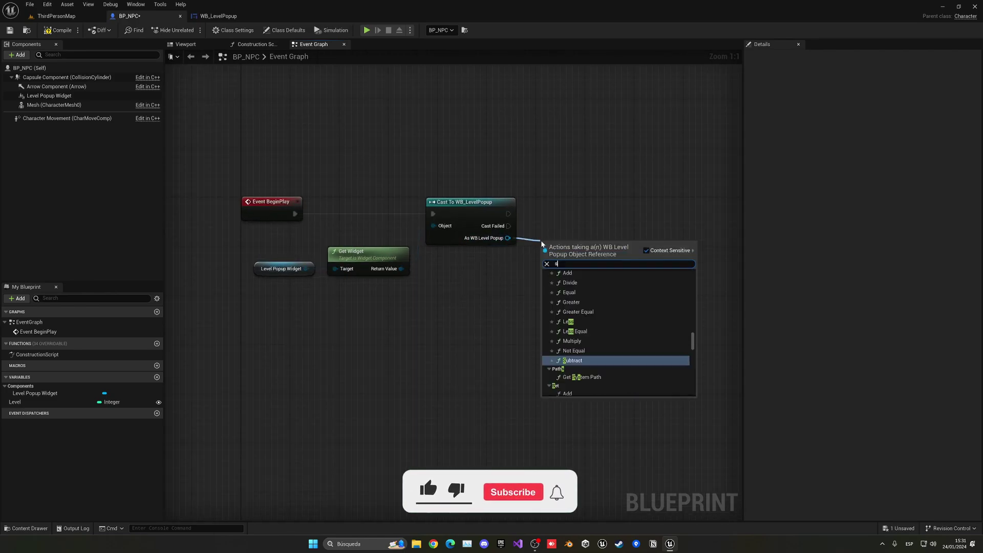
pyautogui.write('et owner')
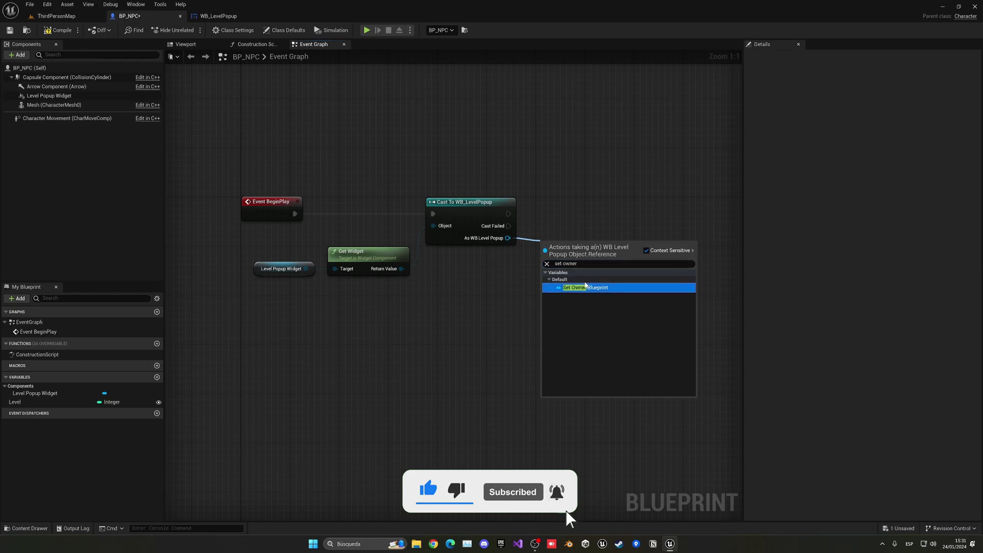
pyautogui.click(585, 286)
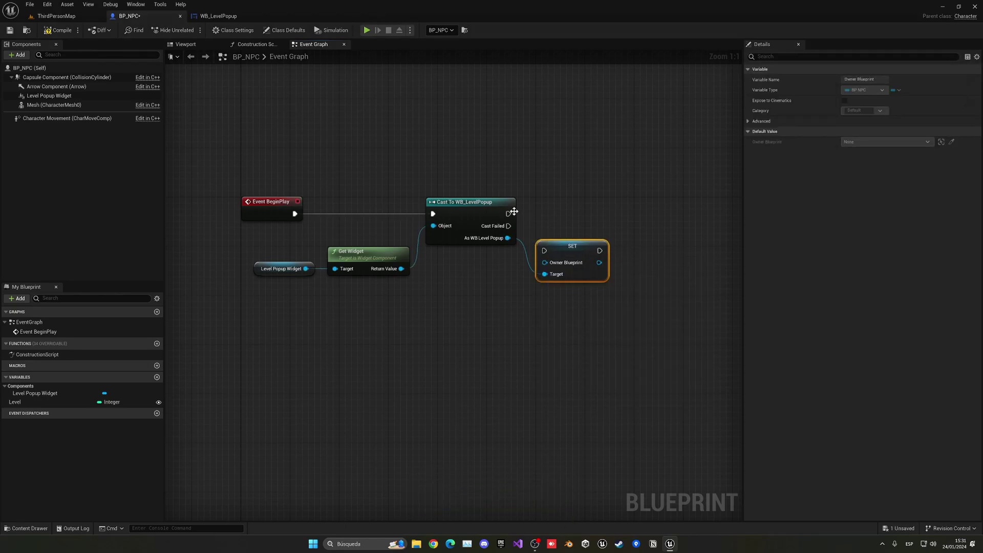
pyautogui.moveTo(509, 213); pyautogui.dragTo(544, 250)
# Align the SET node with the cast, feed a Self reference into its Owner Blueprint input, and compile and save BP_NPC
pyautogui.moveTo(568, 248); pyautogui.dragTo(527, 262)
pyautogui.write('self')
pyautogui.press('Return')
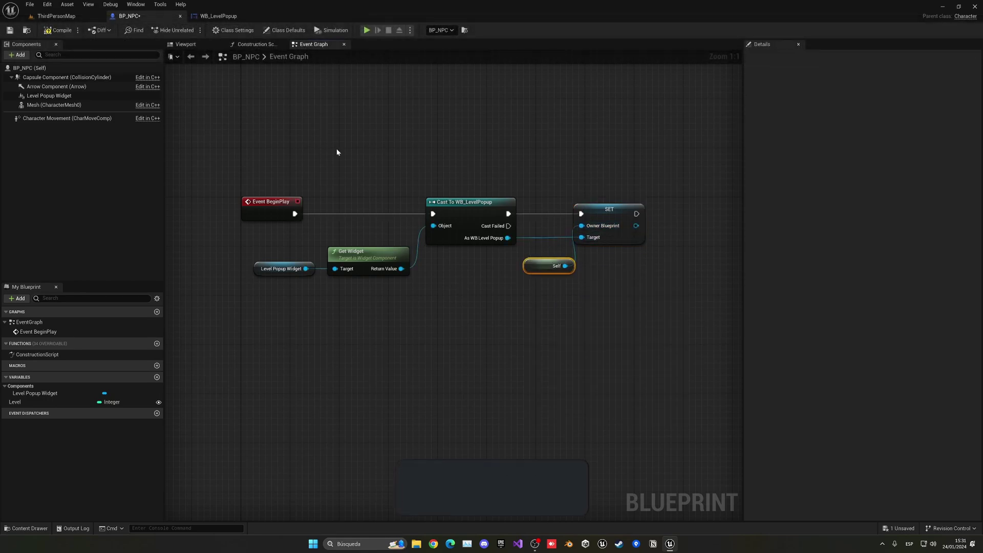
pyautogui.click(43, 32)
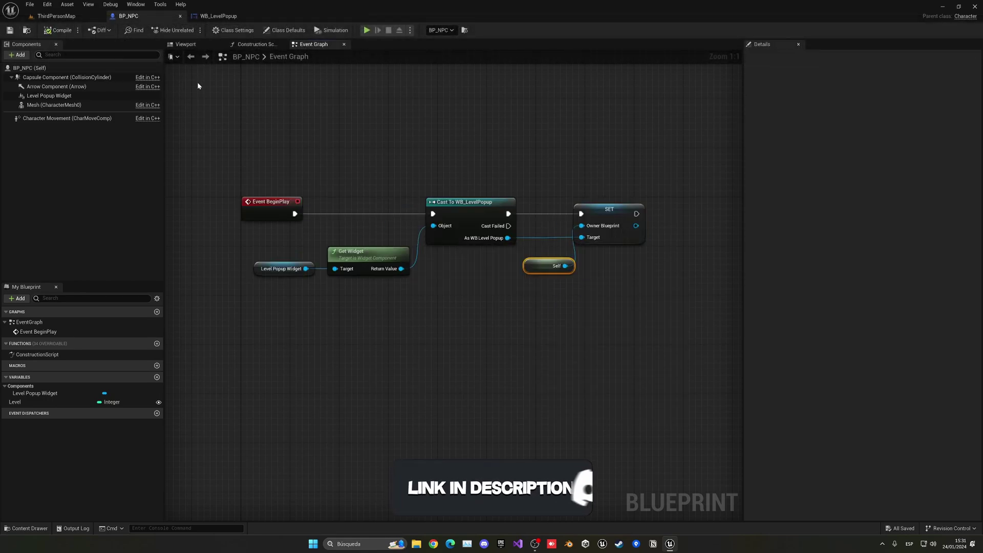
# Play ThirdPersonMap and run the character toward the NPC to check its level popup, then stop the session
pyautogui.click(83, 16)
pyautogui.click(186, 31)
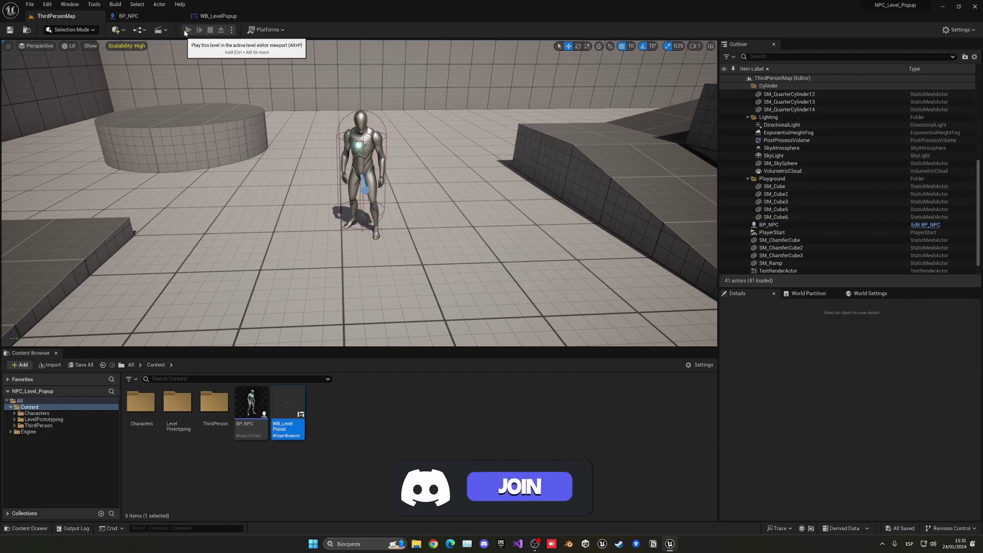
pyautogui.click(359, 192)
pyautogui.press('w')
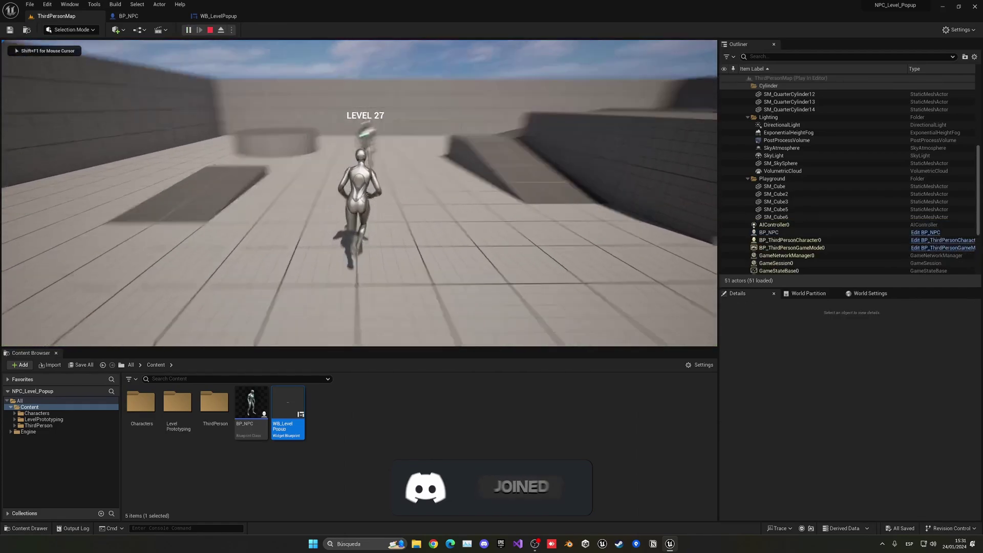
pyautogui.press('Escape')
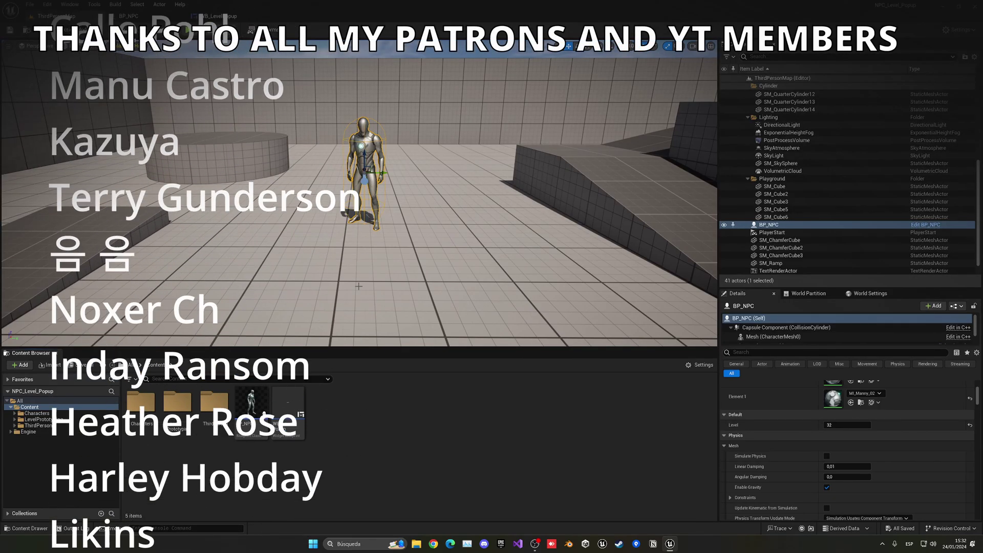
# Play the level again and walk the character around the NPC to check the popup's level text and camera facing
pyautogui.click(188, 30)
pyautogui.click(300, 160)
pyautogui.press('w')
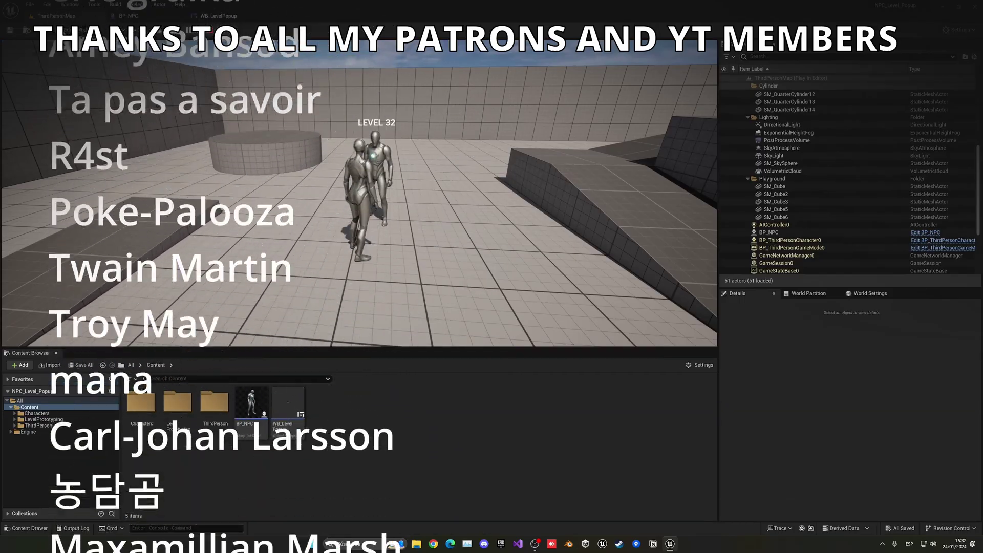
pyautogui.press('d')
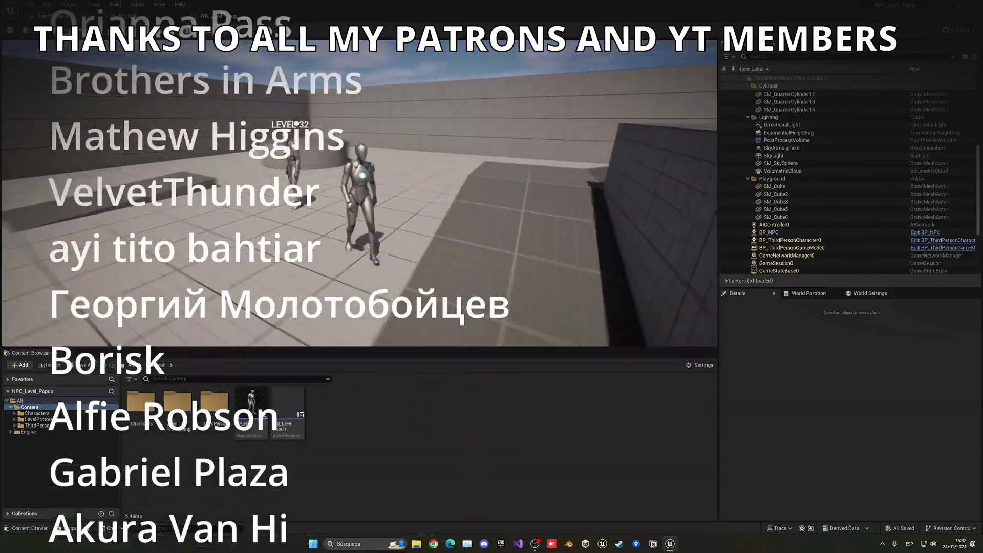
pyautogui.press('a')
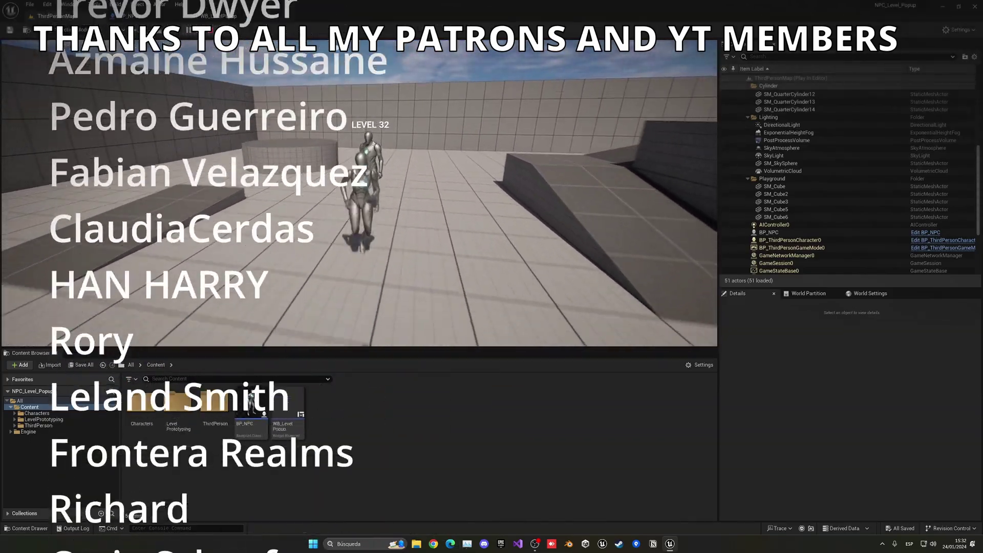
pyautogui.press('s')
pyautogui.press('w')
pyautogui.press('d')
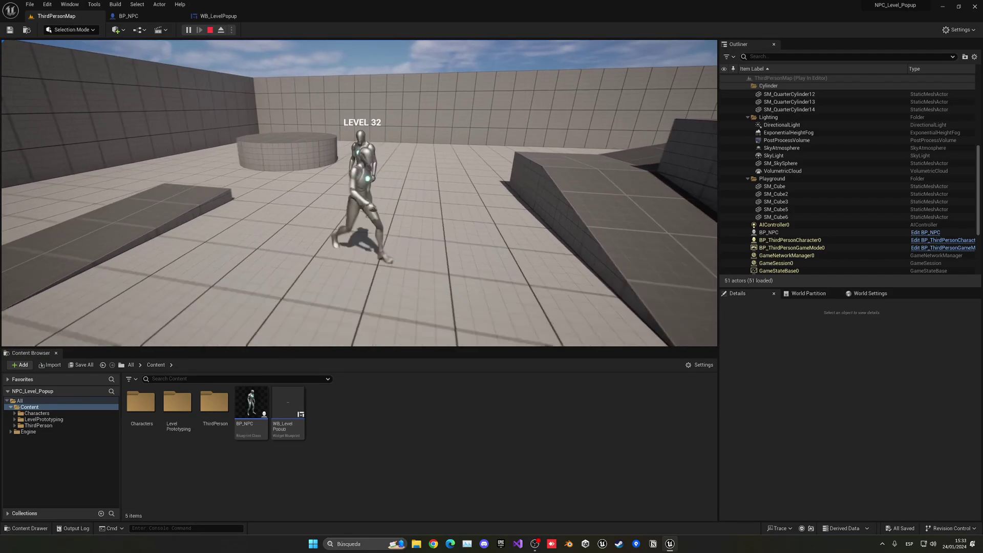
pyautogui.press('a')
pyautogui.press('w')
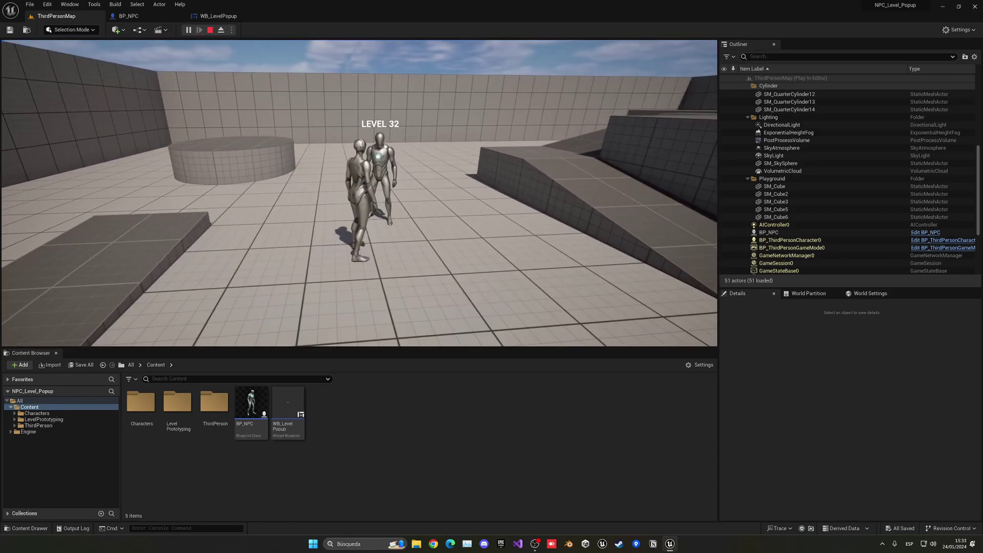